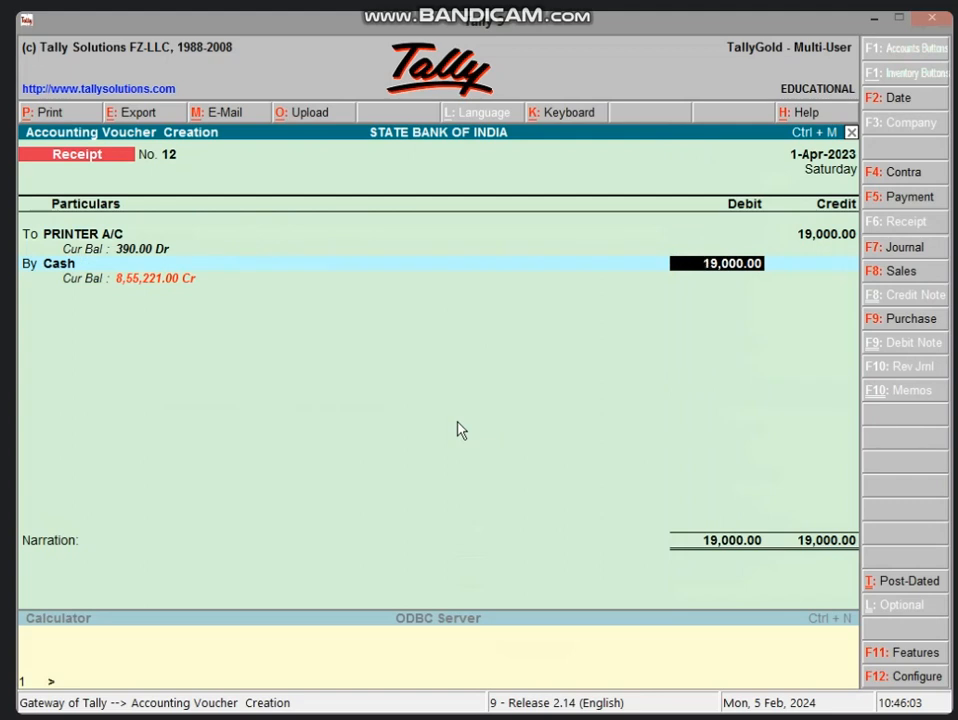
Complete the printer receipt voucher with the narration "BEING PRINTER SOLD ON CASH" and save it
key("Return")
key("Return")
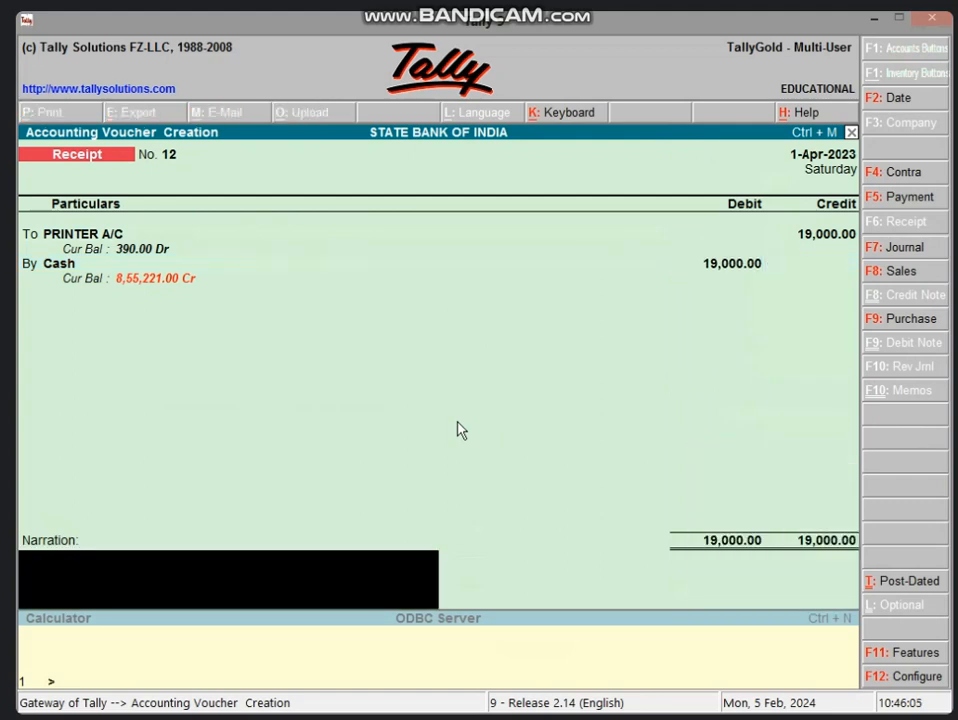
type("BEING PRINTER SIO")
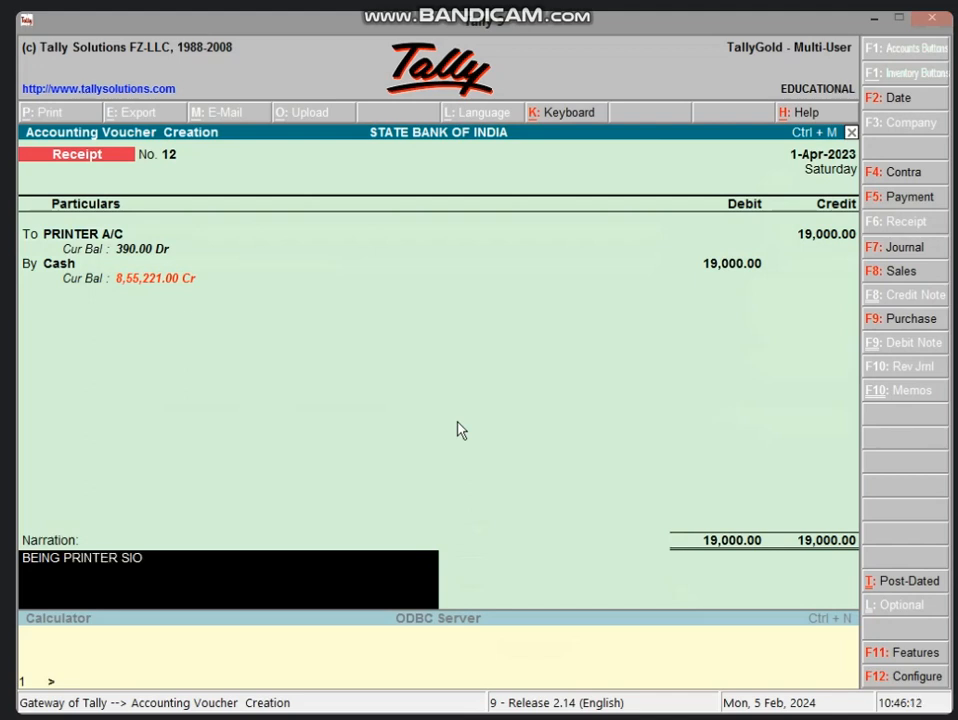
key("BackSpace")
key("BackSpace")
type("OLD ON CASH")
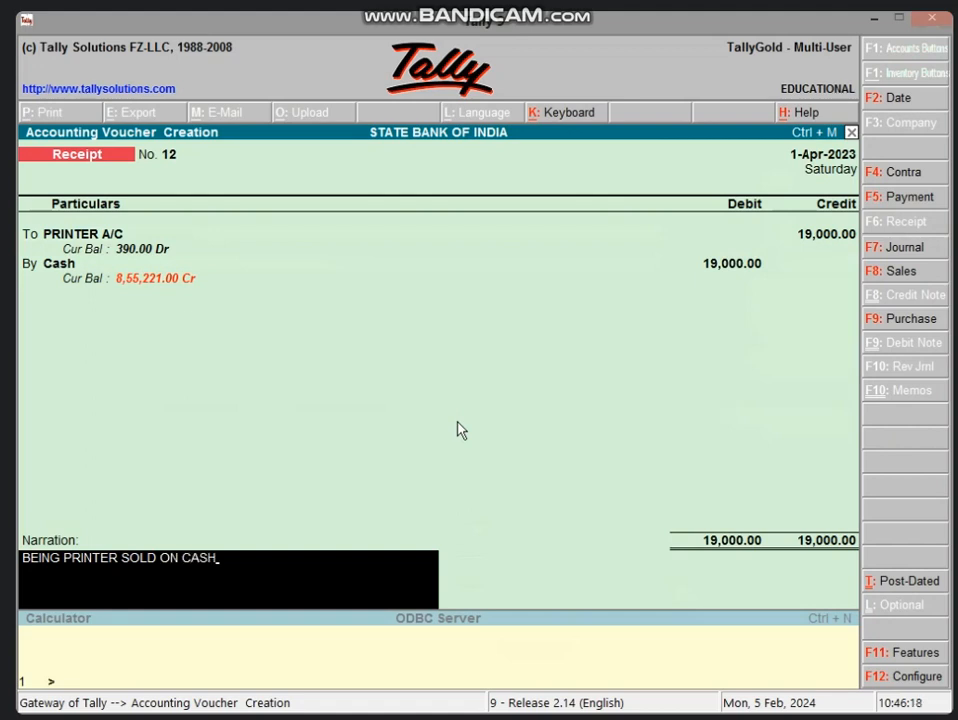
key("Return")
key("Return")
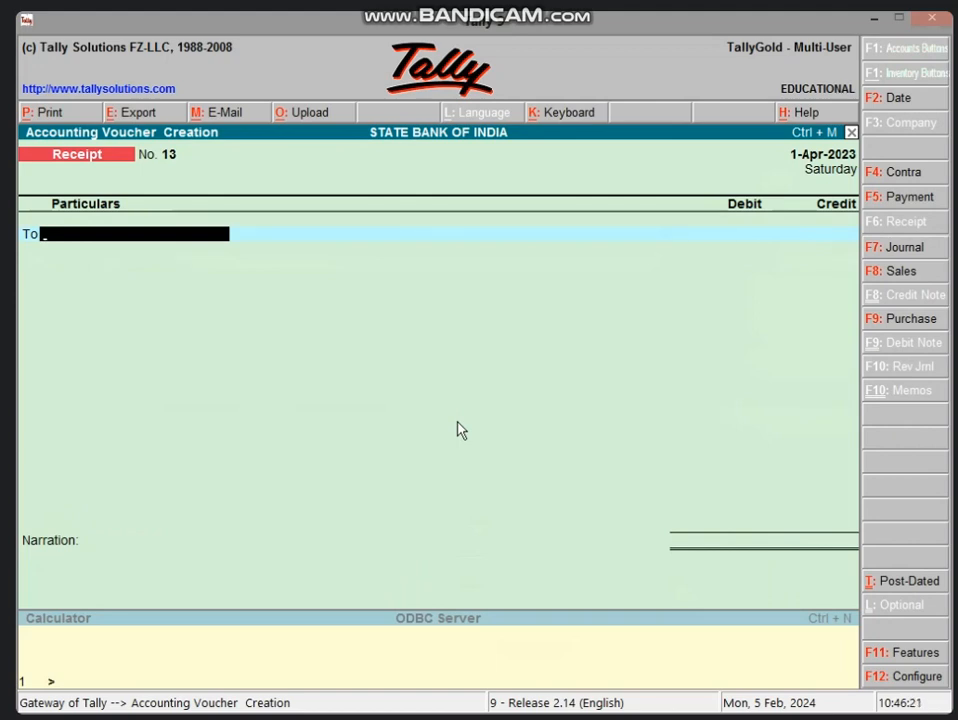
Leave voucher creation and examine PRINTER A/C under Fixed Assets in the Balance Sheet
key("Escape")
key("Return")
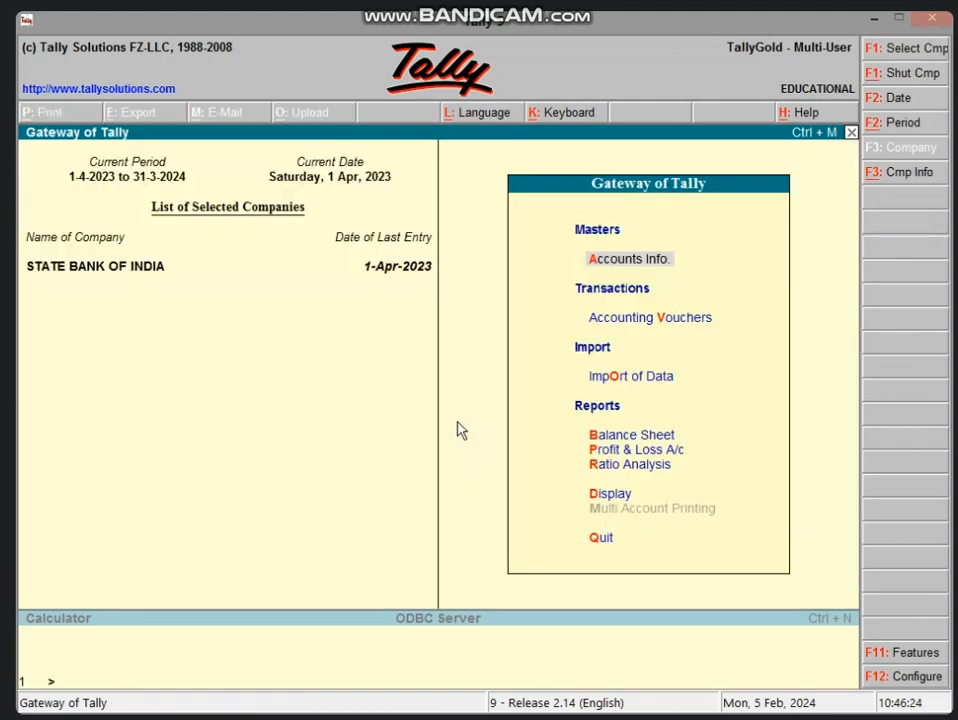
key("b")
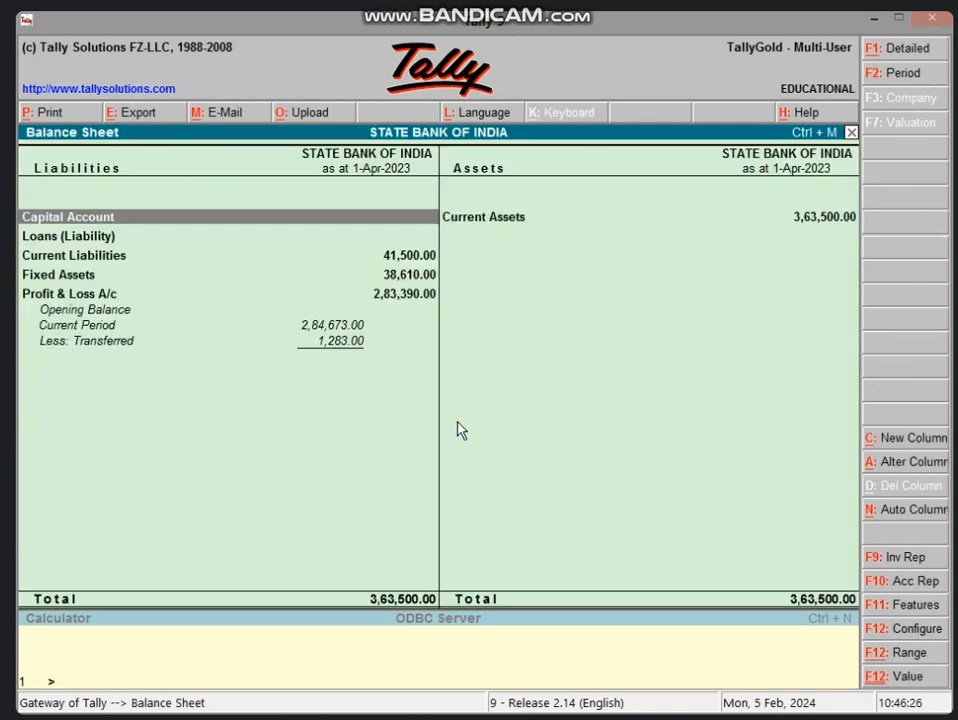
key("Down")
key("Down")
key("Down")
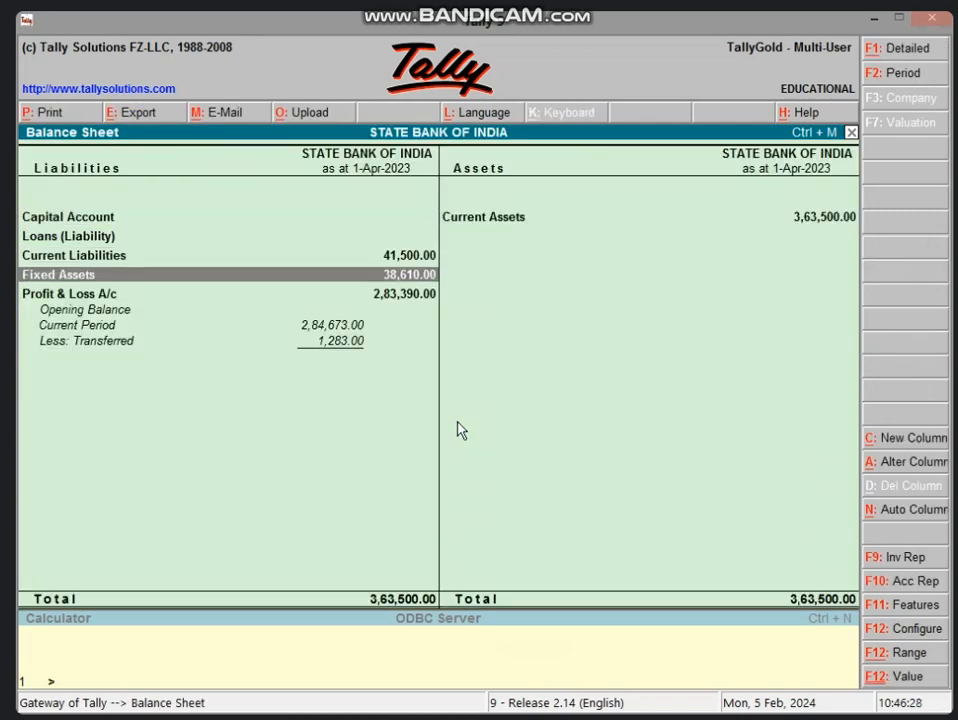
key("Return")
key("Down")
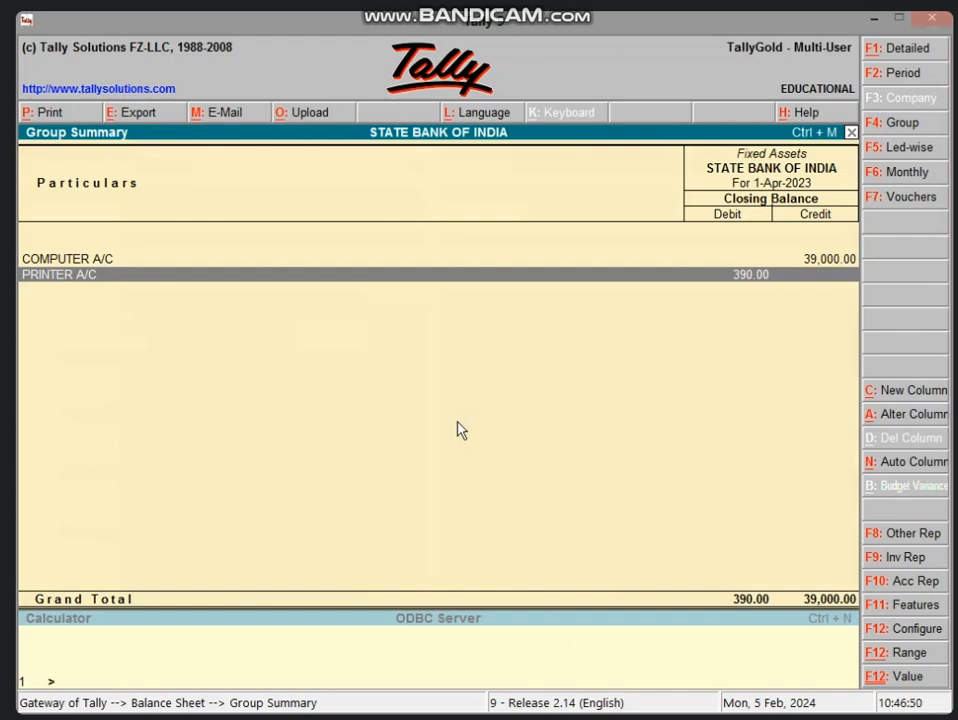
key("Escape")
key("Escape")
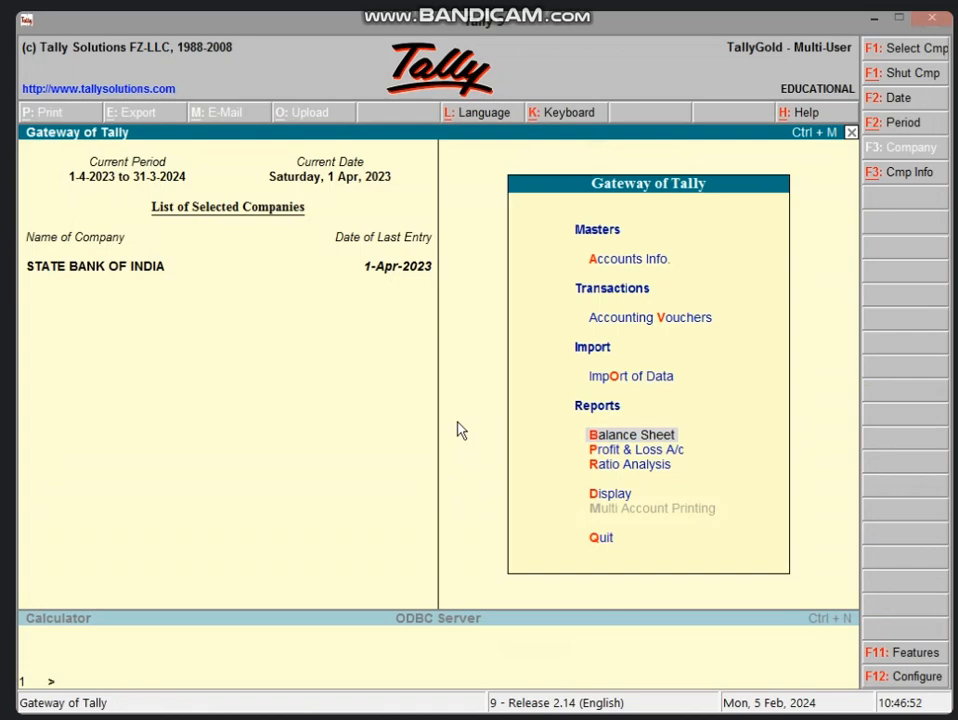
Check the profit/loss formula cell in the Excel depreciation sheet, and open a blank journal voucher back in Tally
left_click(872, 18)
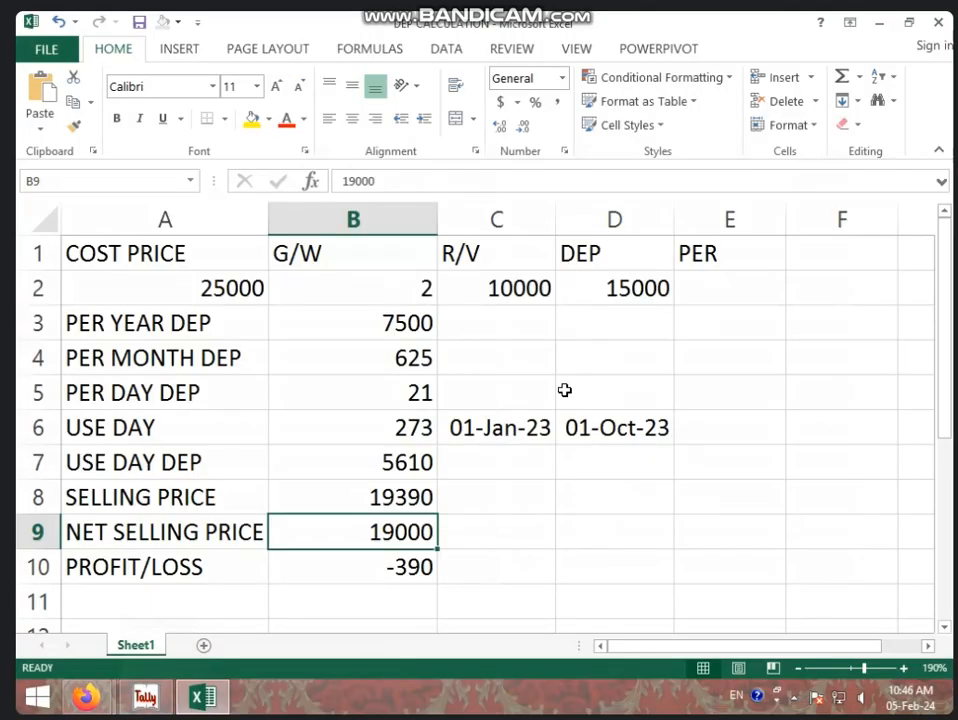
left_click(400, 572)
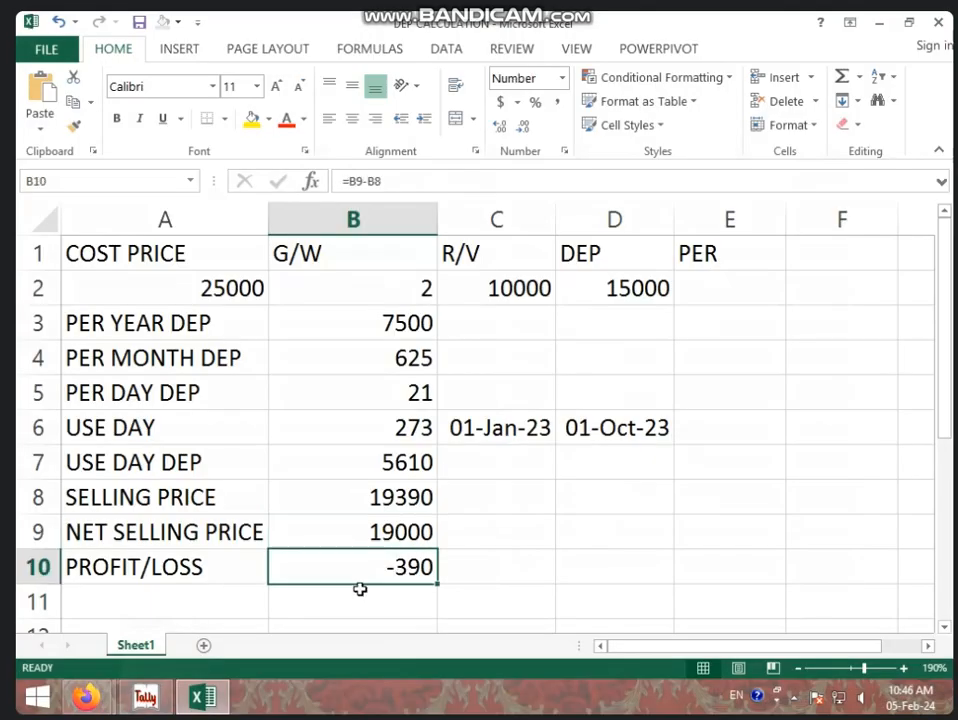
left_click(146, 698)
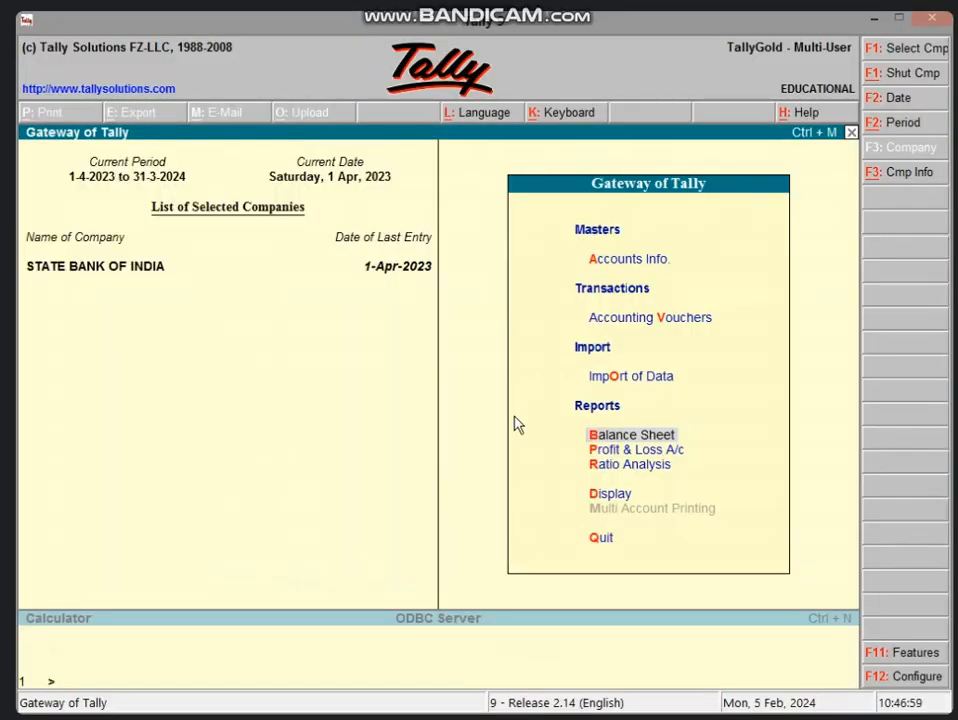
key("v")
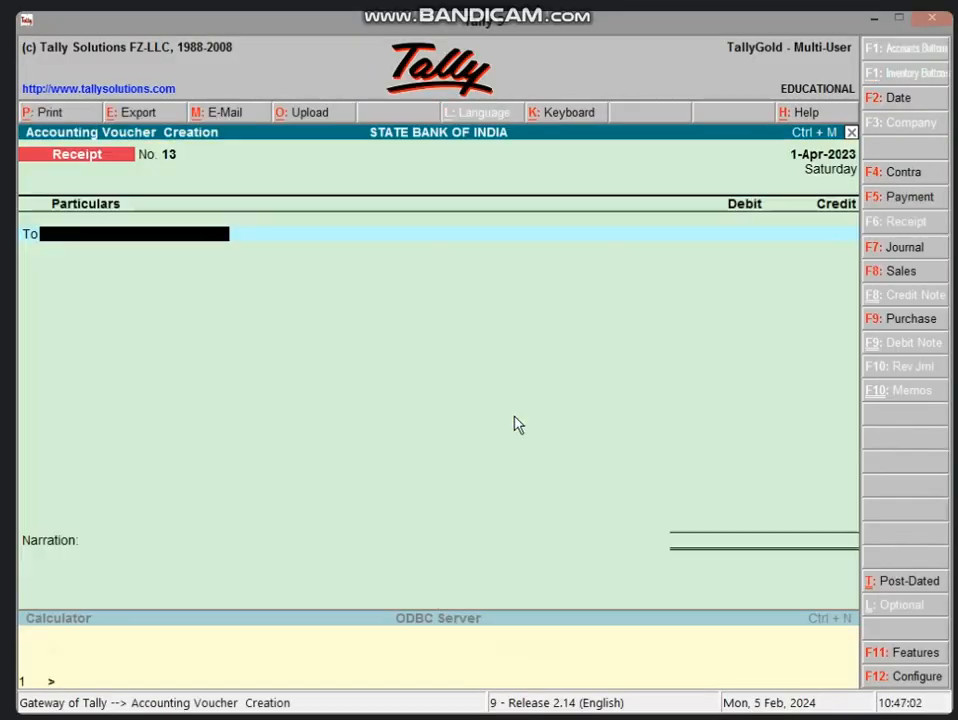
key("F7")
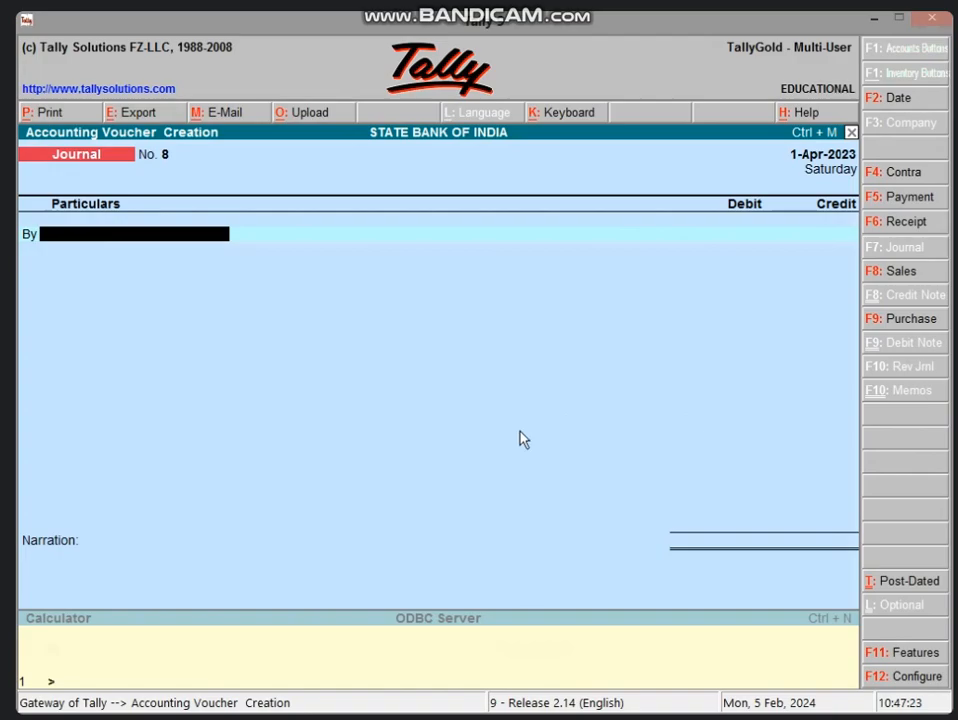
Switch to the Excel depreciation sheet and set the net selling price in B9 to 19500
key("alt+Tab")
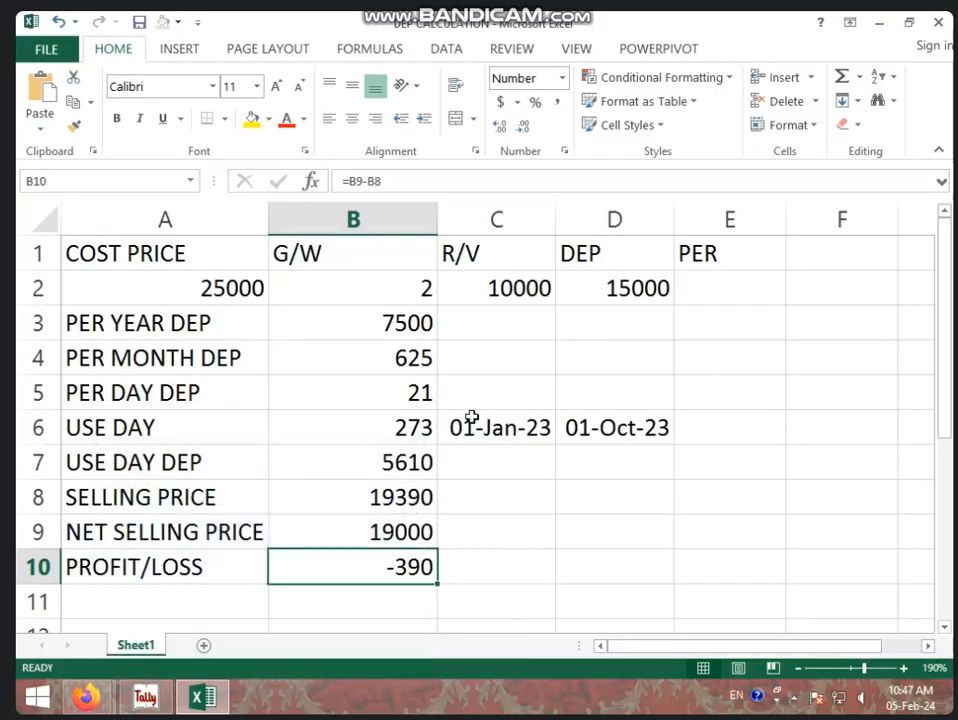
left_click(400, 486)
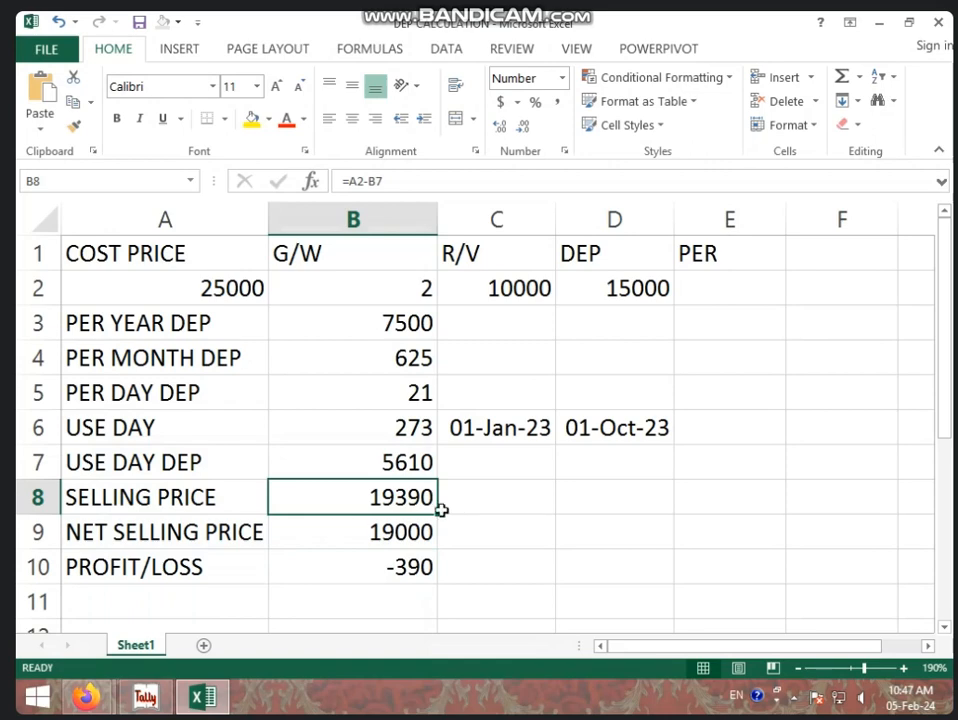
left_click(406, 526)
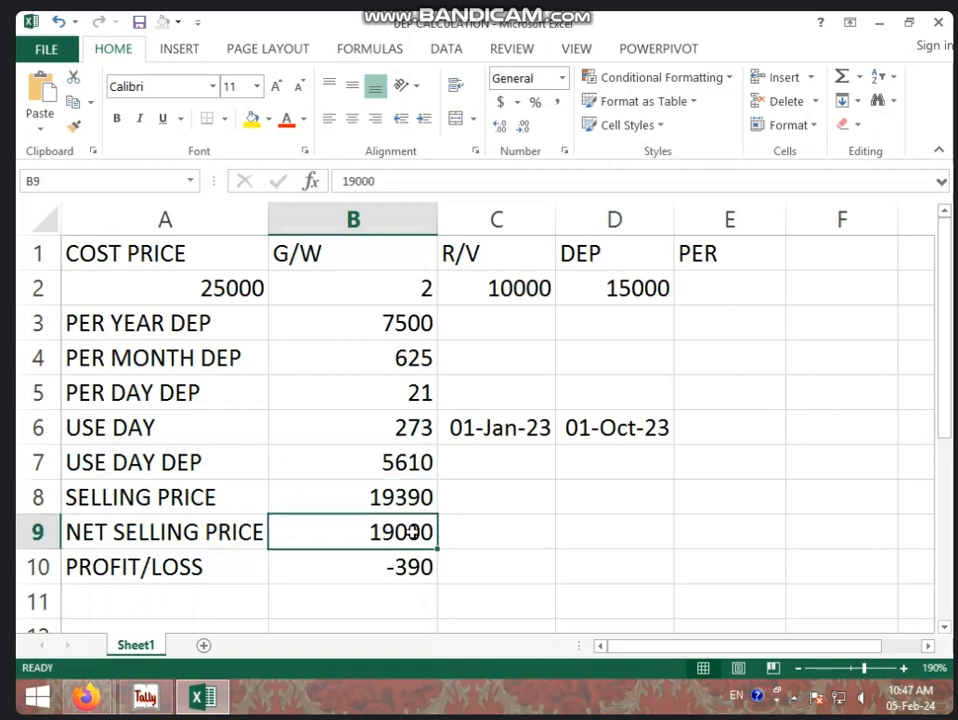
type("19500")
key("Return")
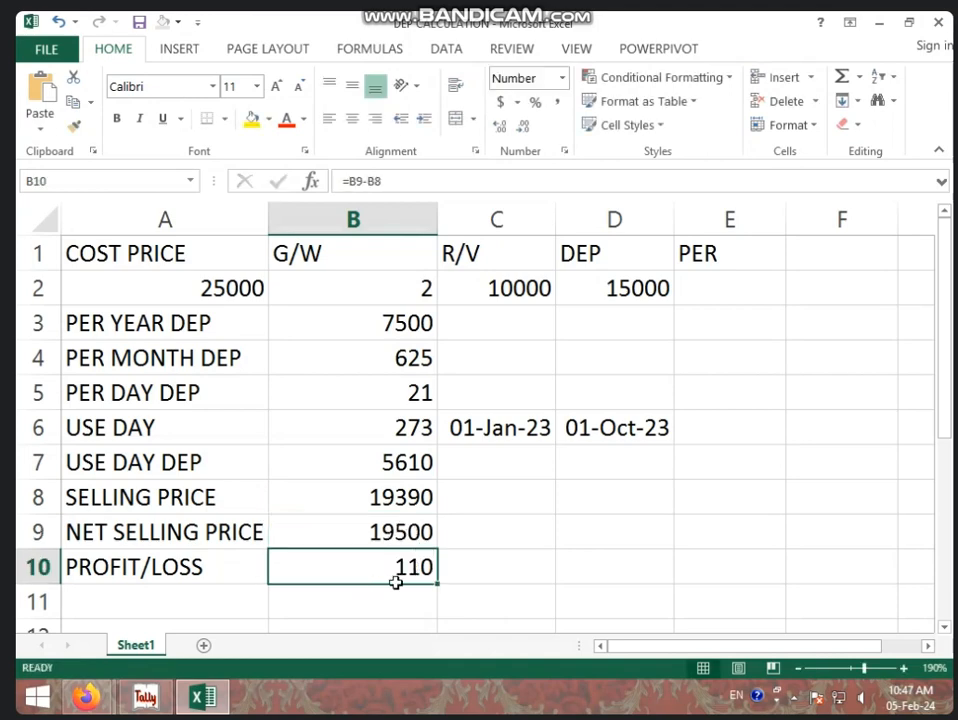
Switch back to Tally, discard the blank journal voucher and display the ledger vouchers of PRINTER A/C
left_click(146, 698)
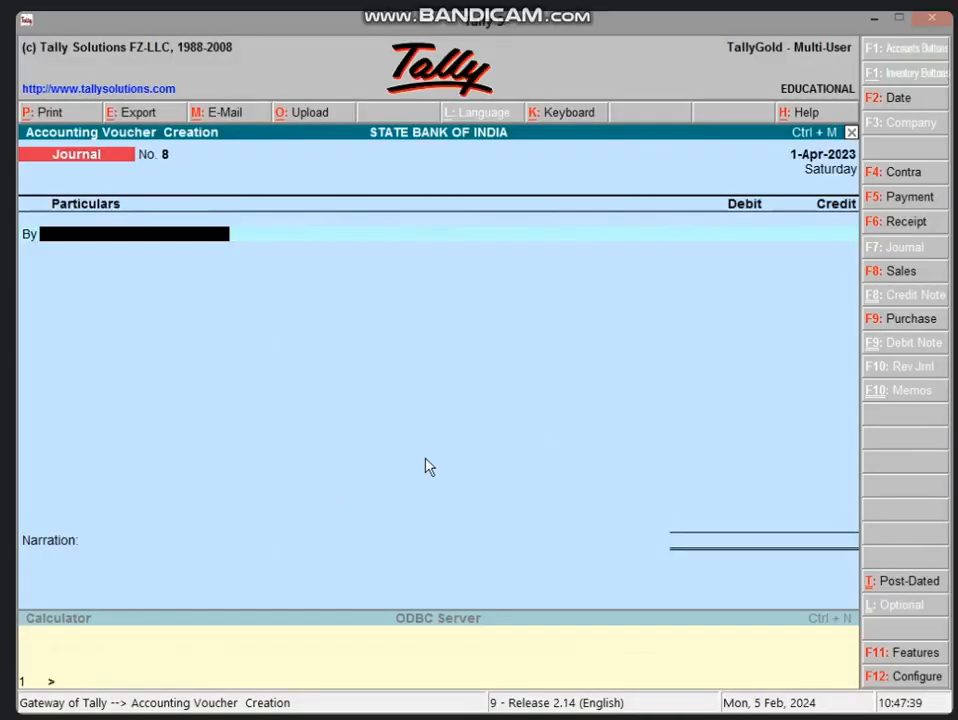
key("Escape")
key("y")
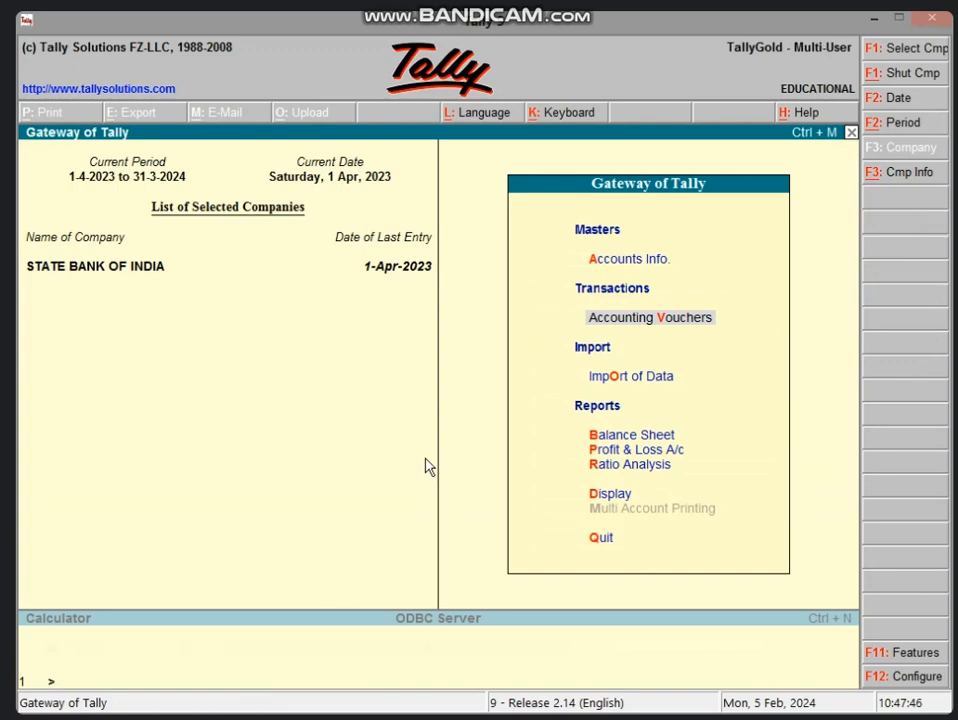
key("d")
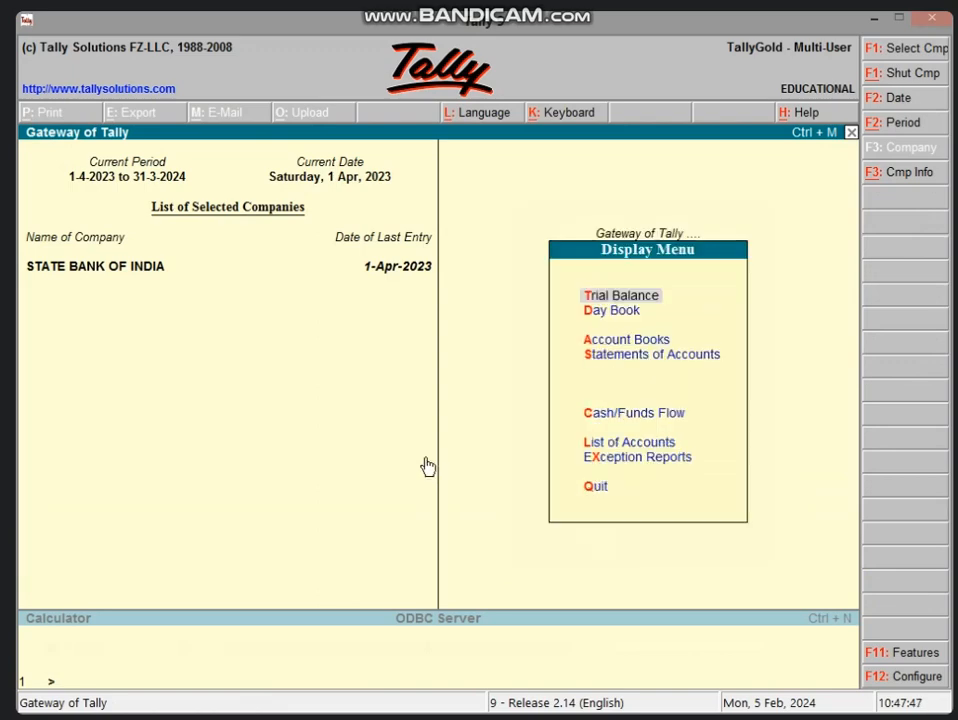
key("a")
key("l")
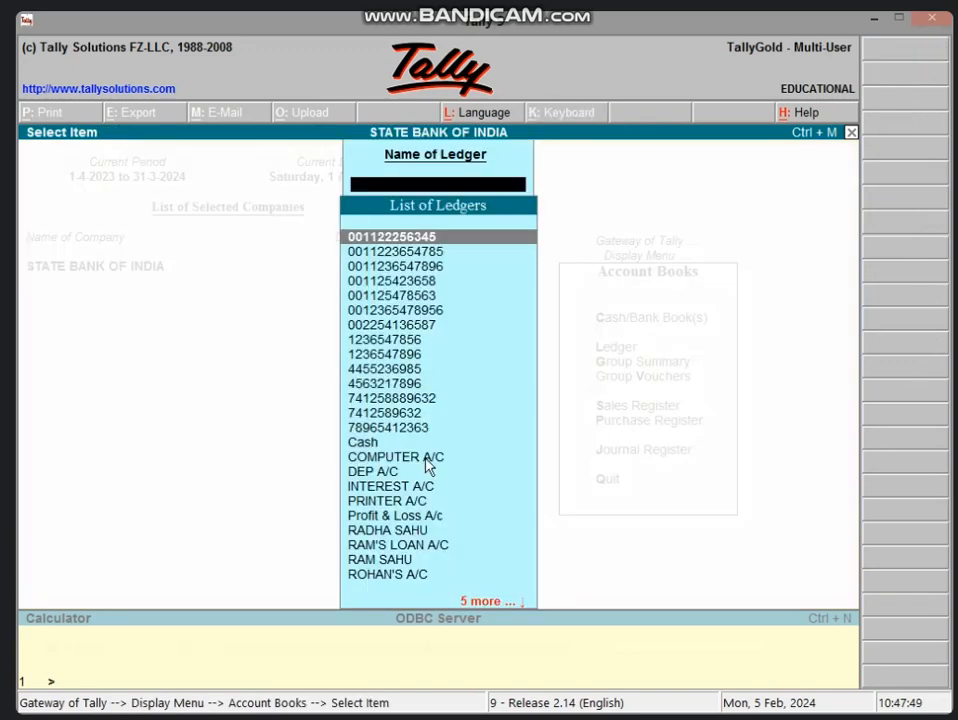
type("PR")
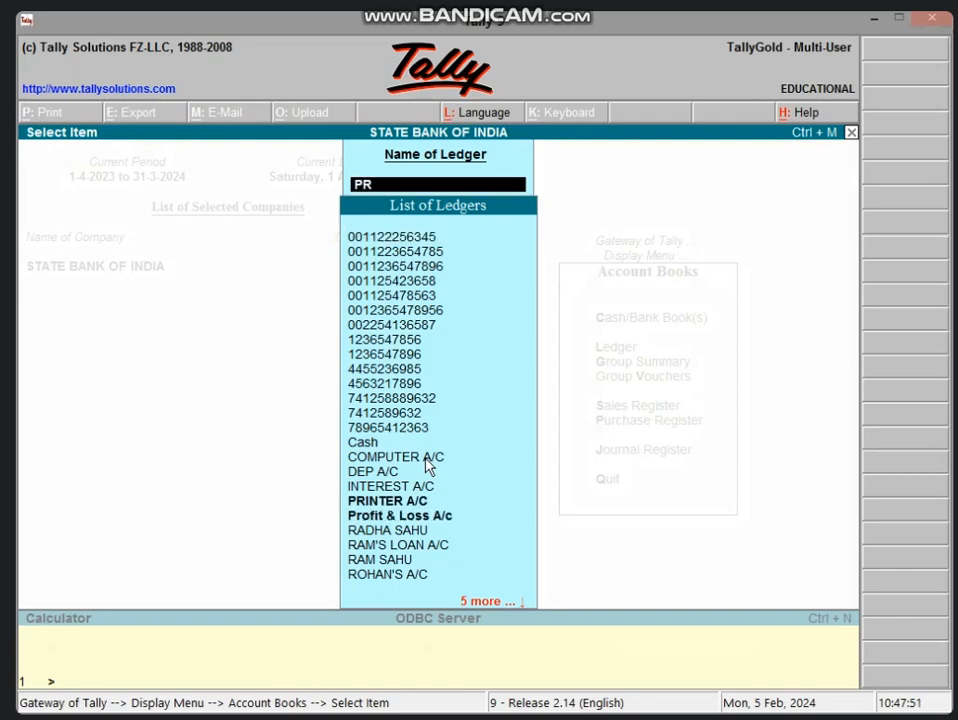
key("Down")
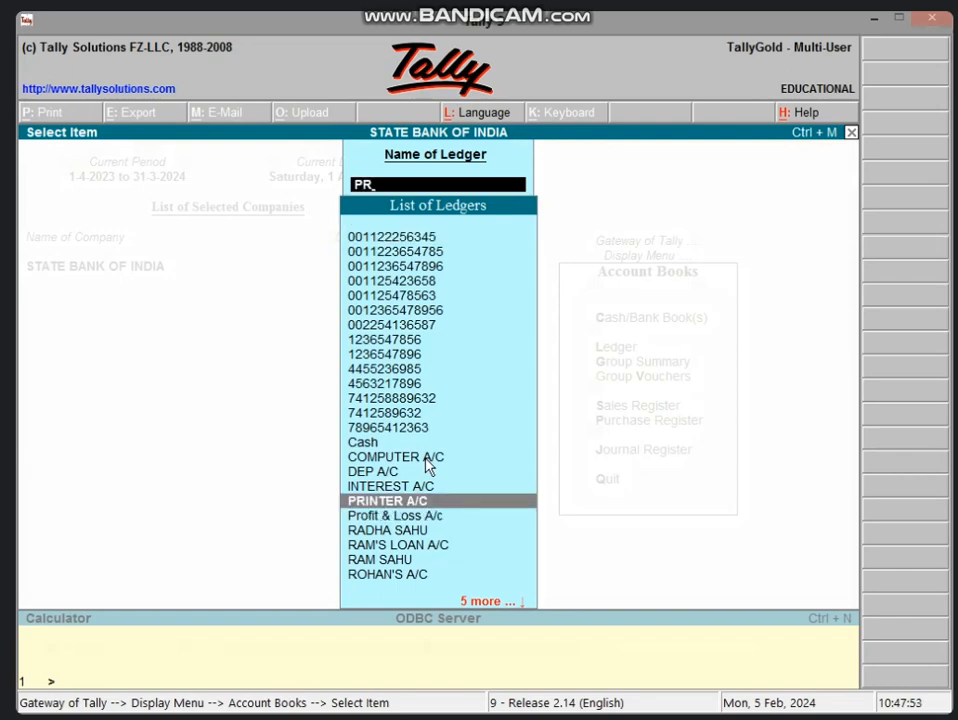
key("Return")
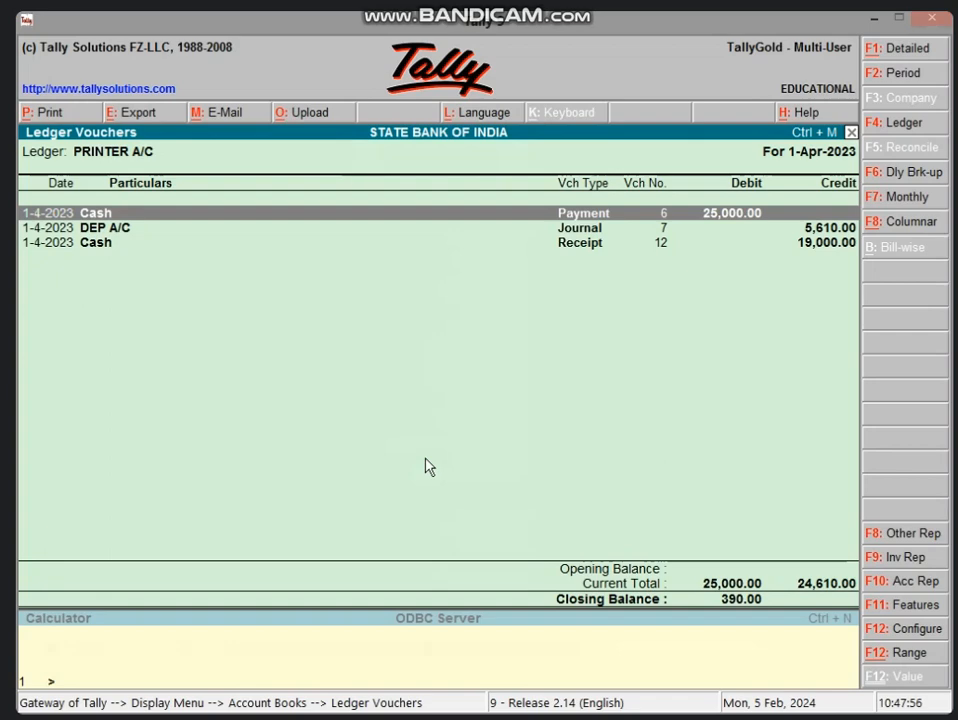
Open cash receipt voucher No. 12 for alteration and set the PRINTER A/C credit amount to 19,500
key("Down")
key("Down")
key("Return")
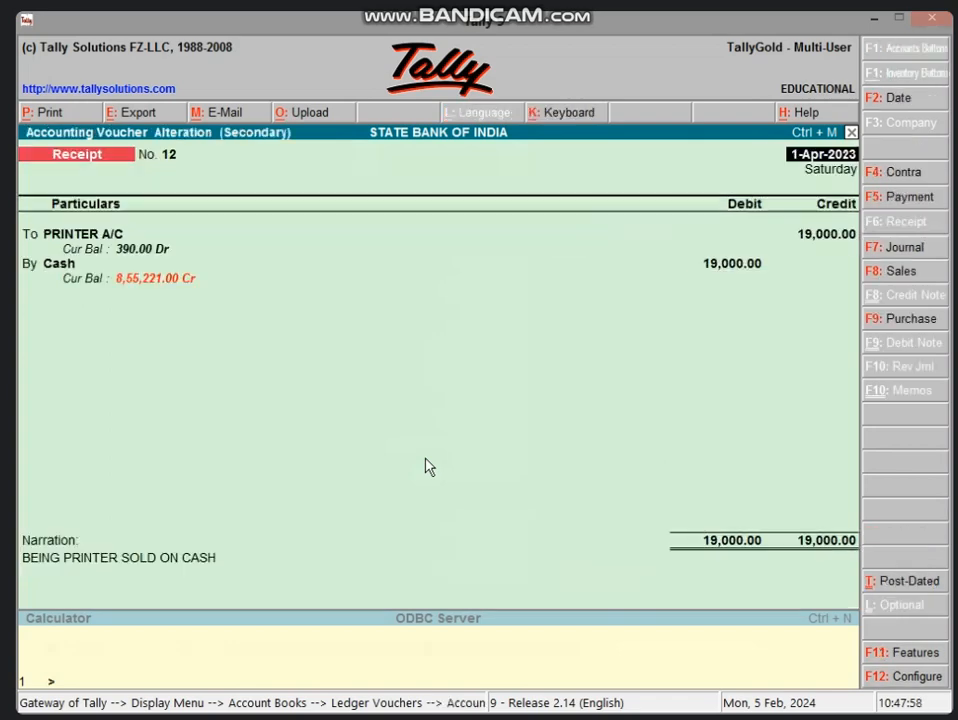
key("Return")
key("Return")
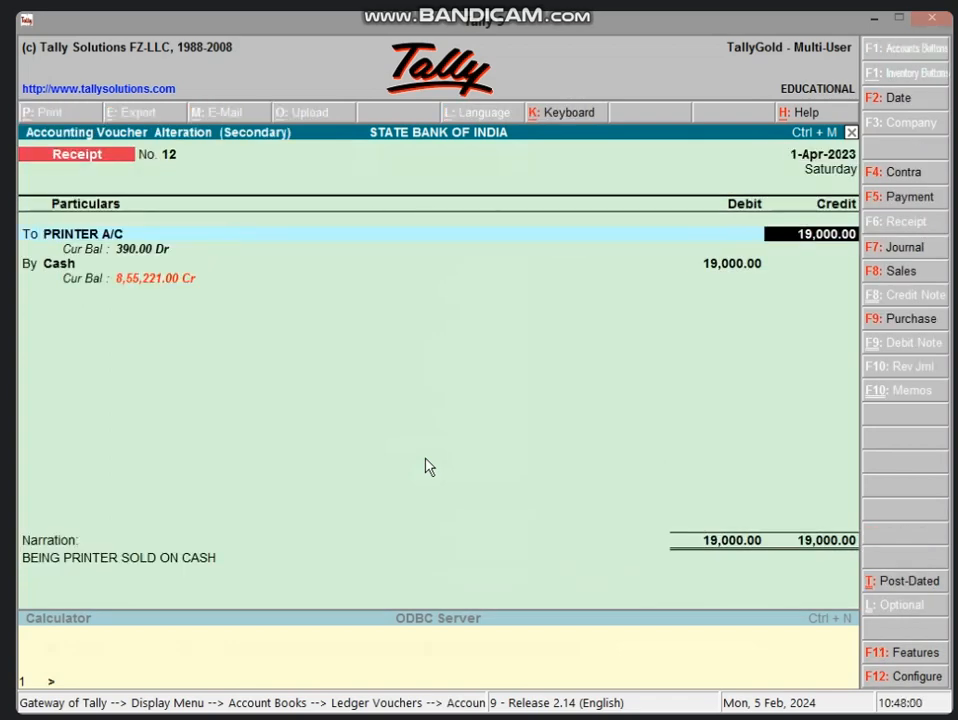
type("19500")
key("Return")
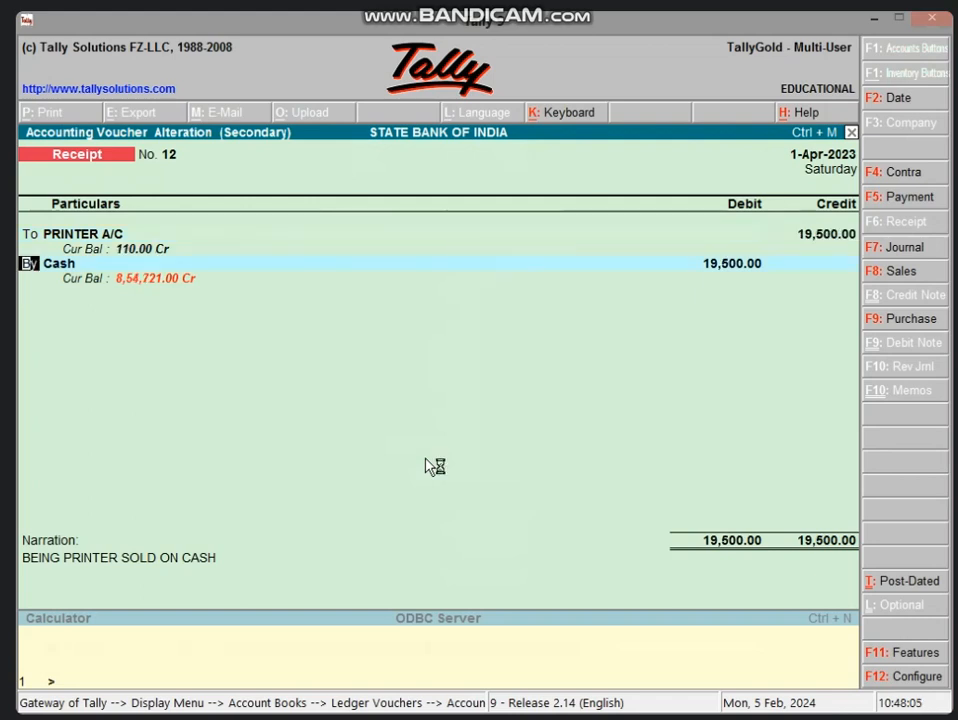
Set the PRINTER A/C credit amount to 19,000 for comparison, and re-enter it as 19,500
key("BackSpace")
type("19000")
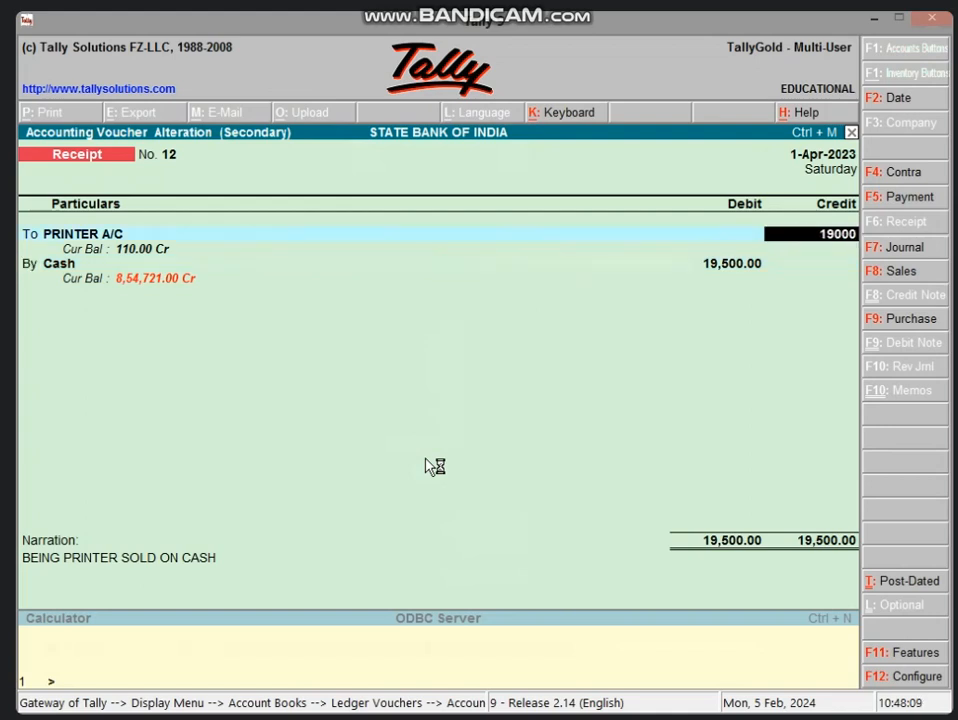
key("Return")
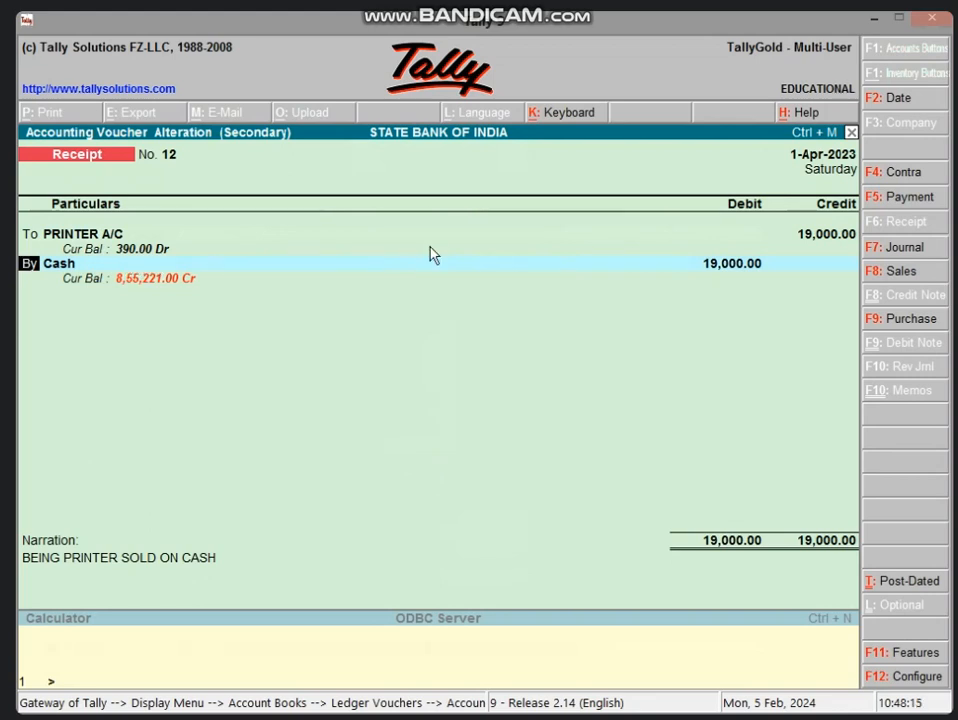
key("BackSpace")
type("19,500")
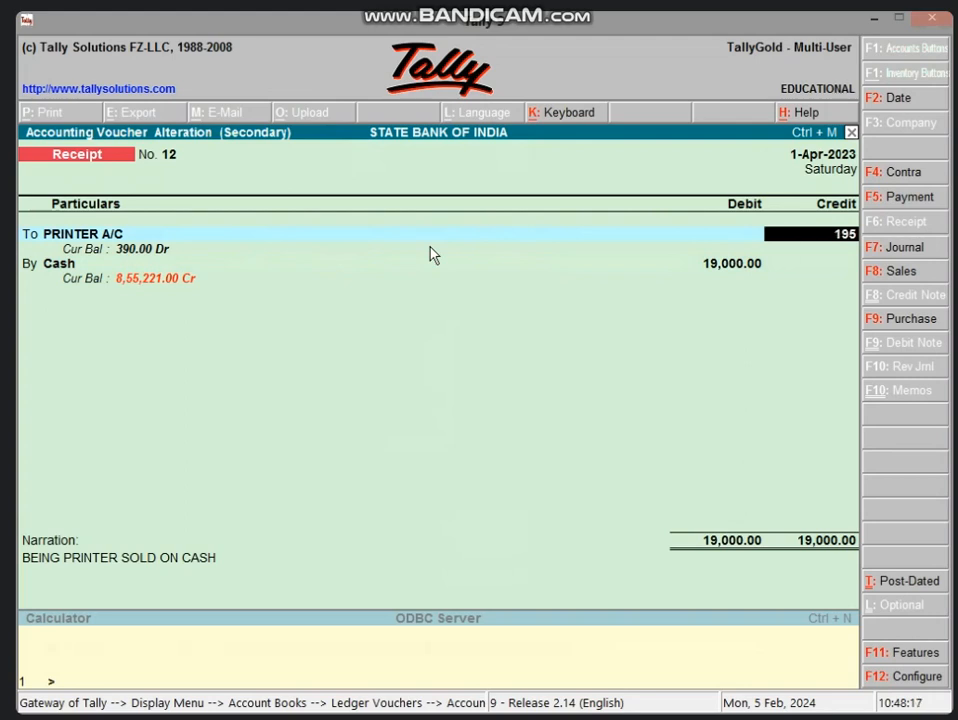
key("Return")
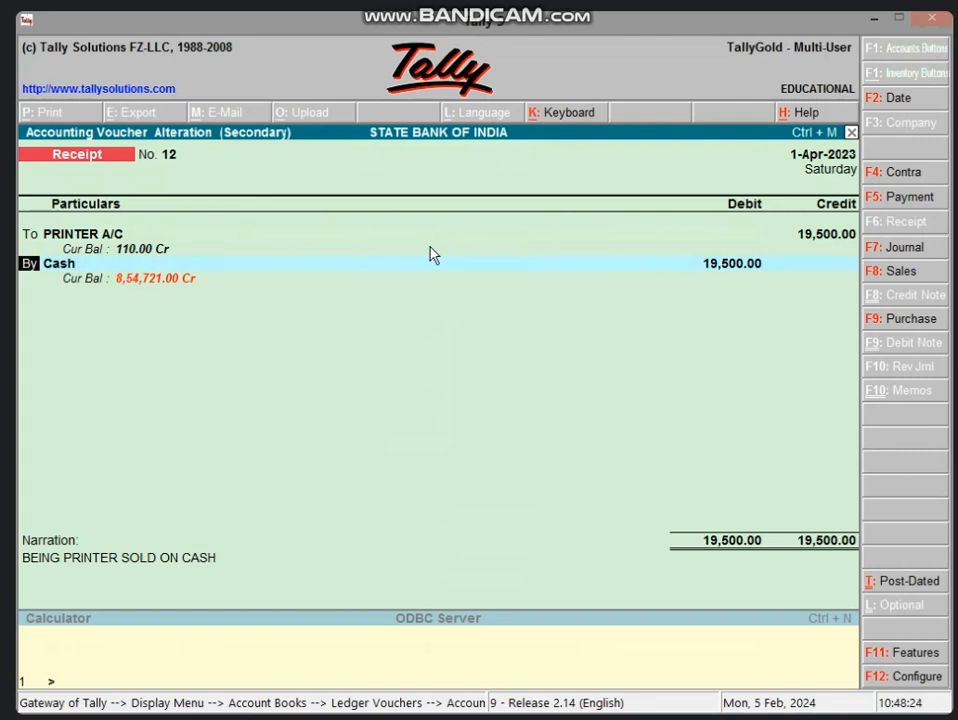
Accept the remaining cash and narration entries and save the altered receipt voucher
key("Return")
key("Return")
key("Return")
key("Return")
key("Return")
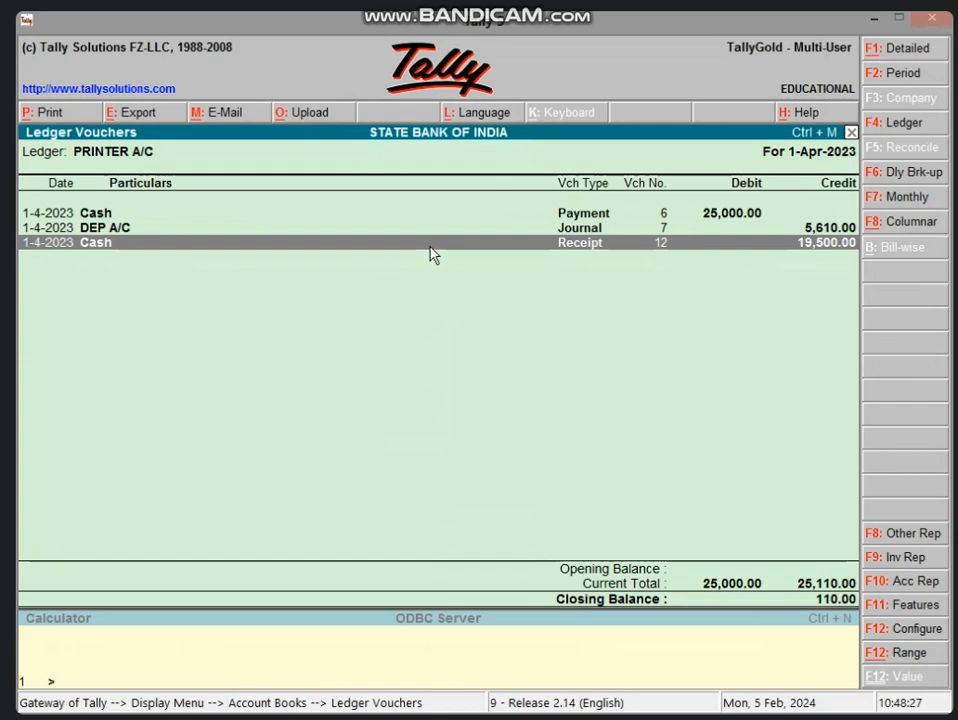
Close the PRINTER A/C ledger report and display the company's Balance Sheet
key("Escape")
key("Escape")
key("Escape")
key("Escape")
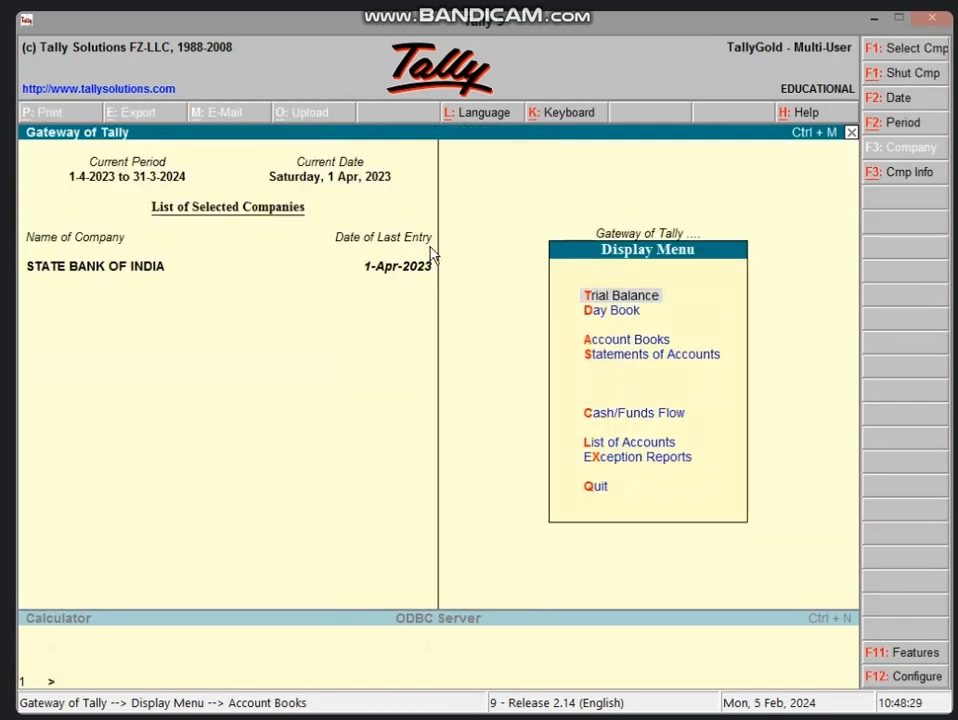
key("Escape")
key("b")
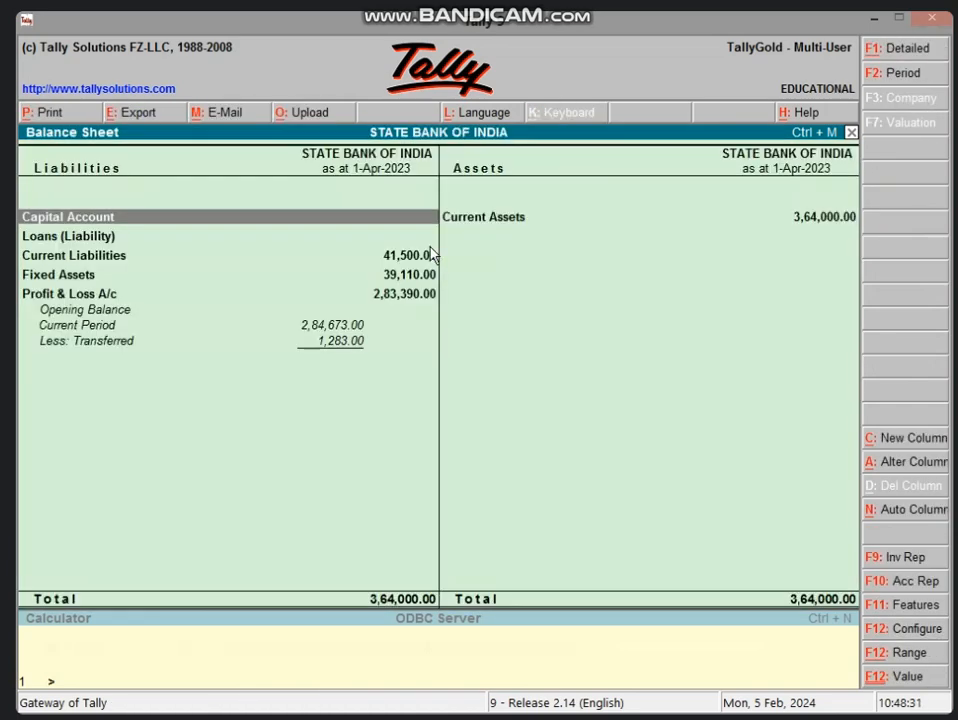
Examine the PRINTER A/C monthly summary under Fixed Assets in the Balance Sheet, and return to the Gateway of Tally
key("Down")
key("Down")
key("Down")
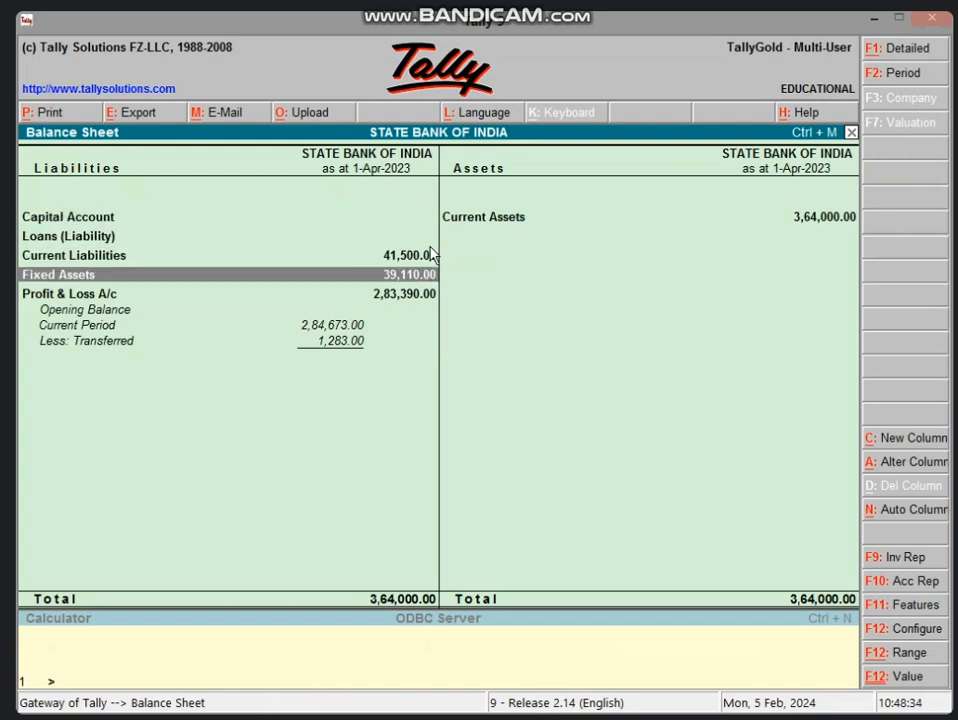
key("Return")
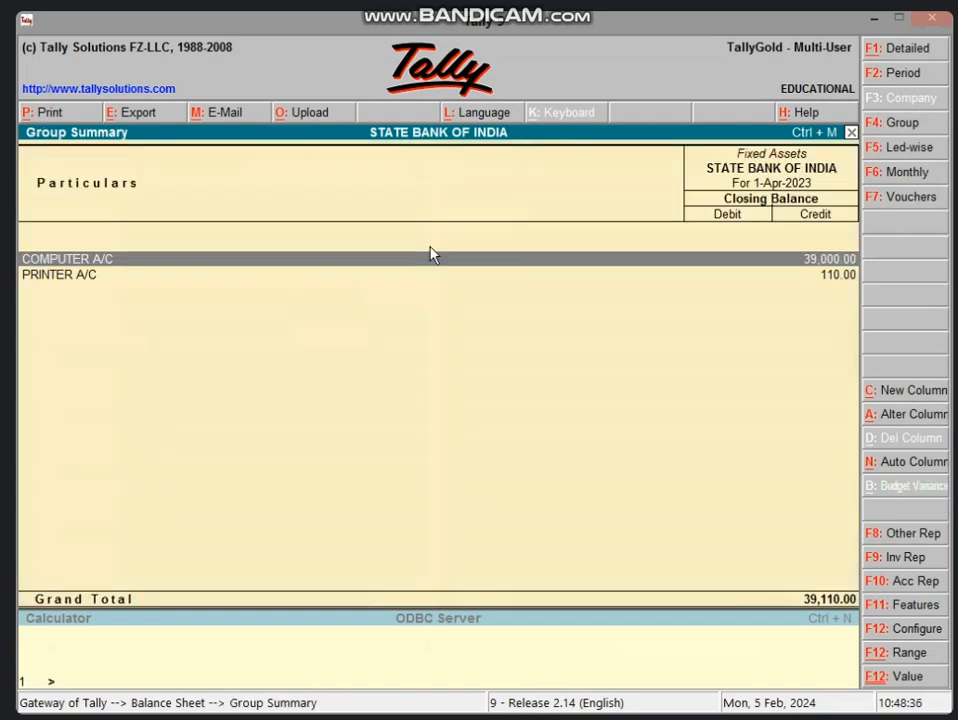
key("Down")
key("Return")
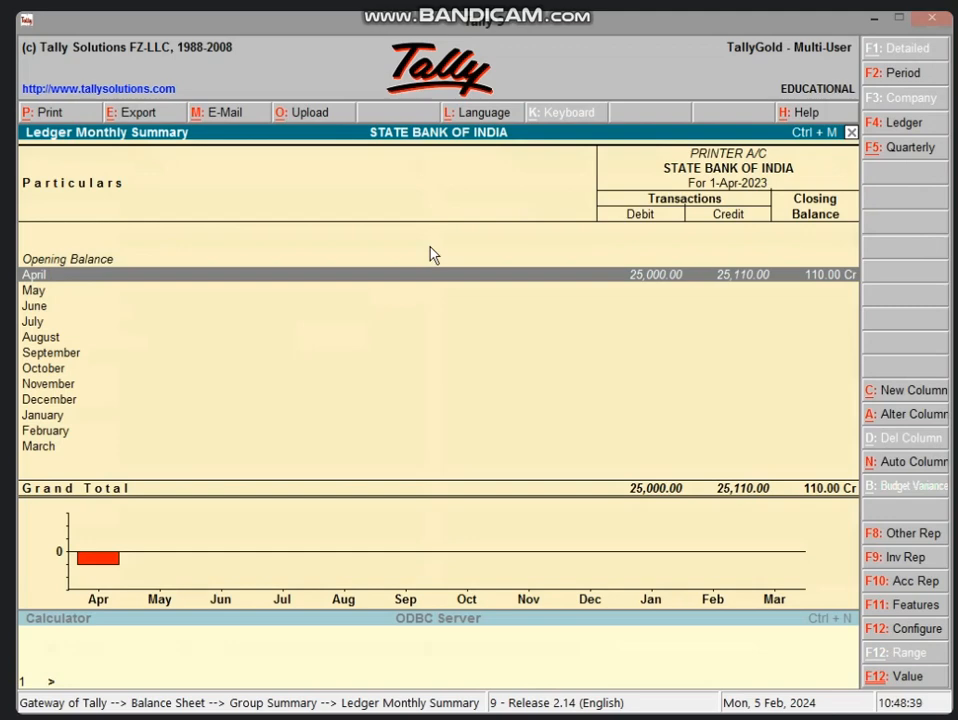
key("Escape")
key("Escape")
key("Escape")
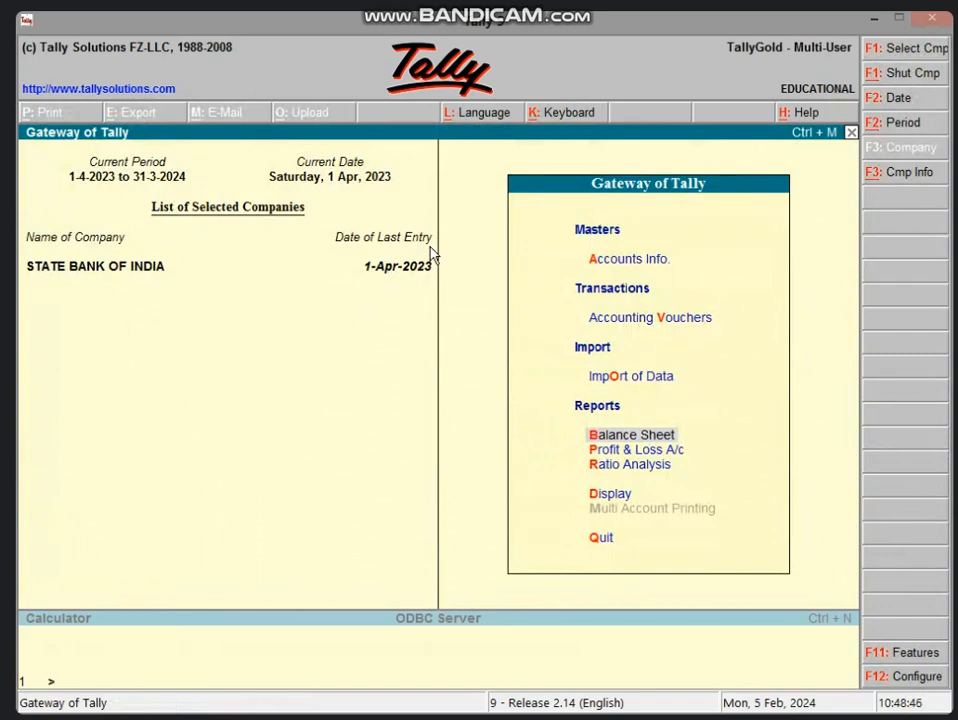
Switch to the Excel depreciation sheet and review the selling price, net selling price and profit/loss cells B8 to B10
left_click(873, 17)
left_click(376, 497)
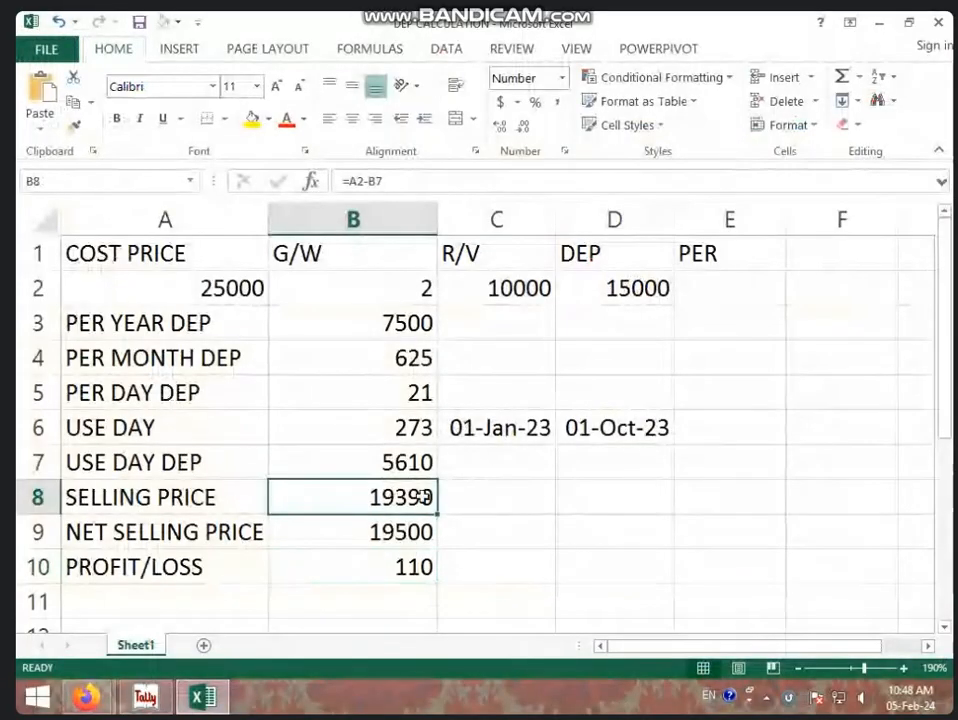
left_click(371, 537)
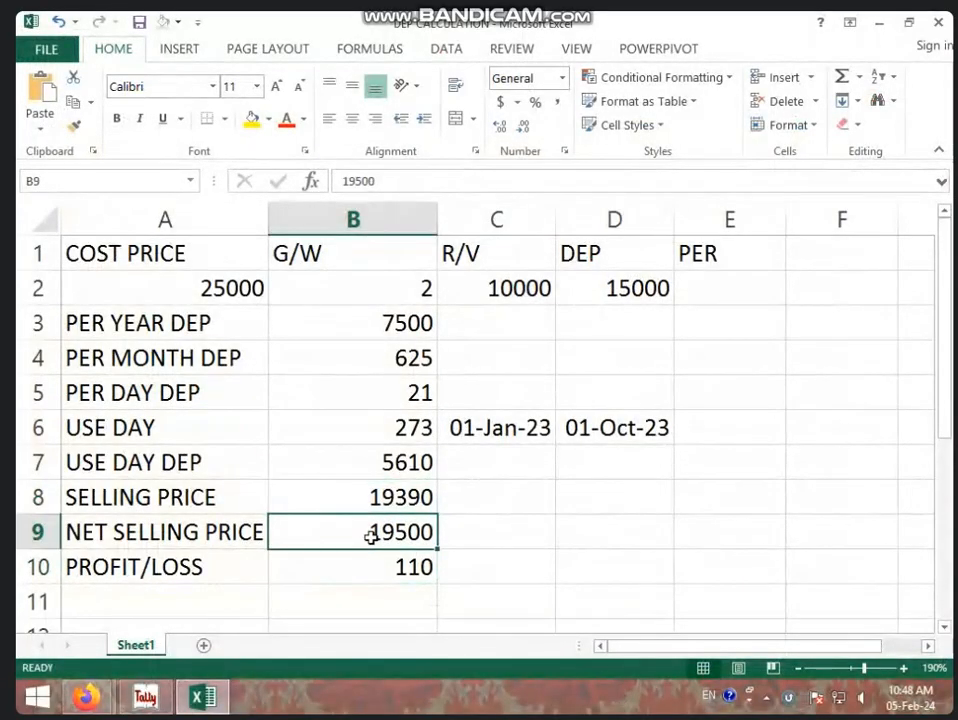
left_click(415, 579)
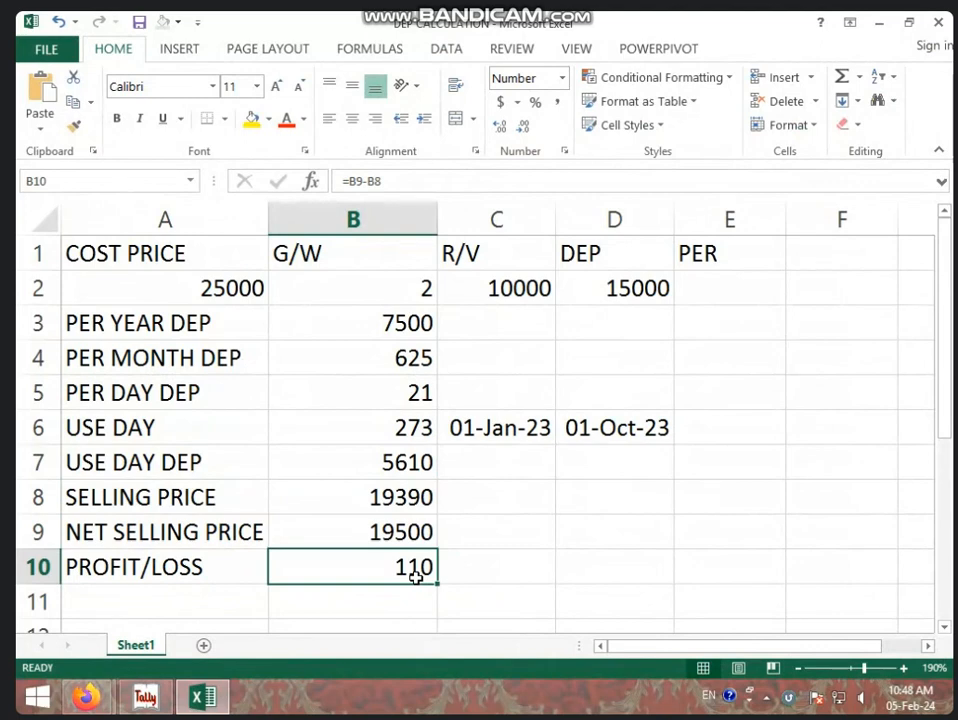
Switch to Tally, start a journal voucher and debit PRINTER A/C with 110
left_click(163, 695)
key("v")
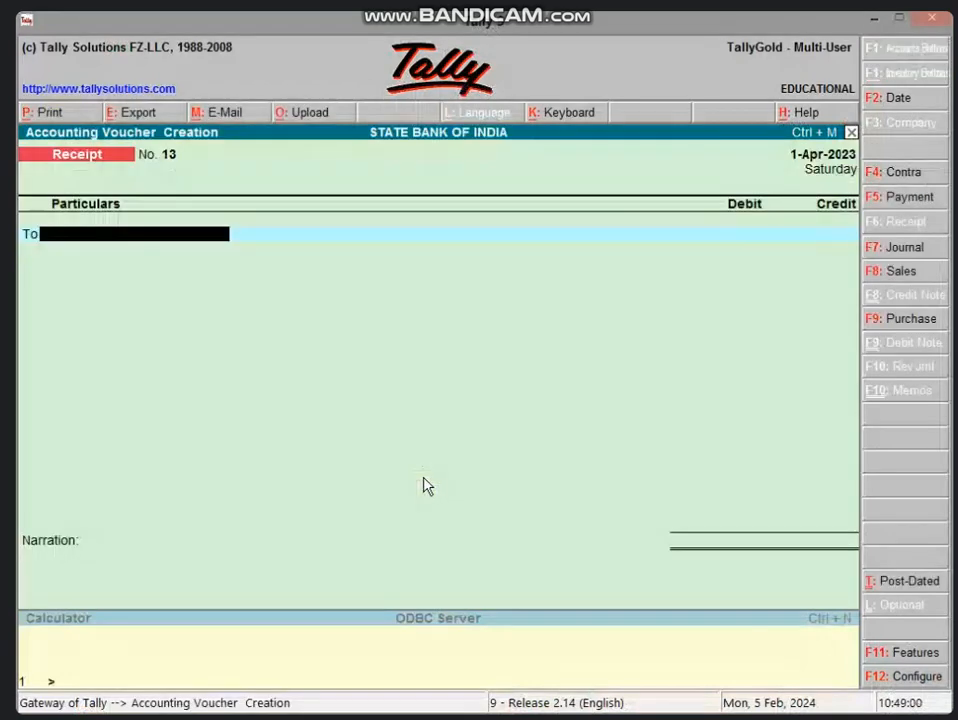
key("F7")
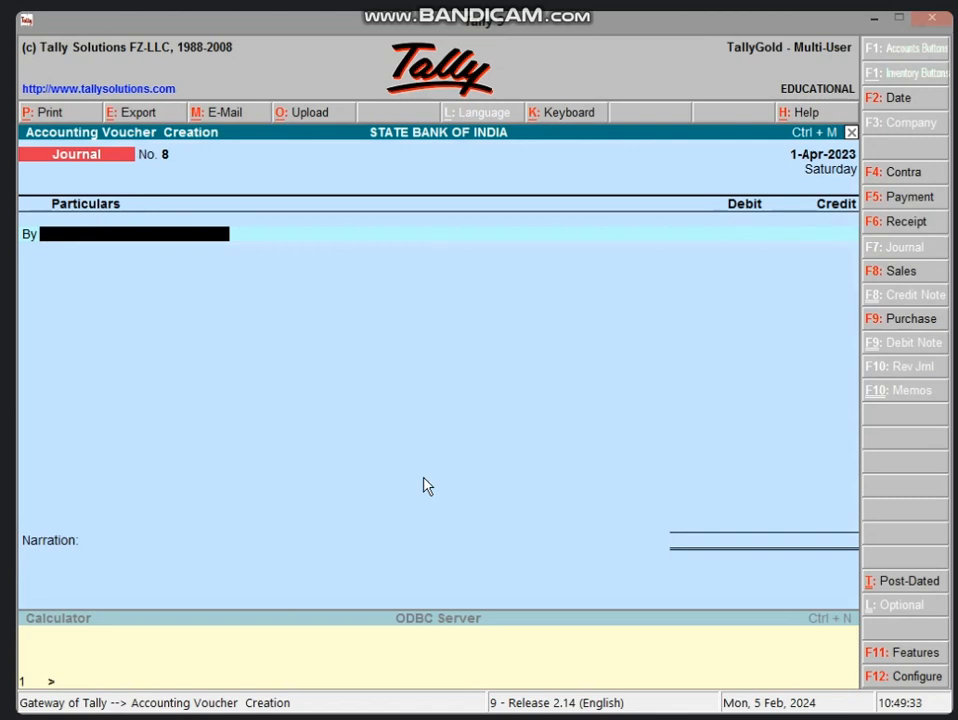
type("PRI")
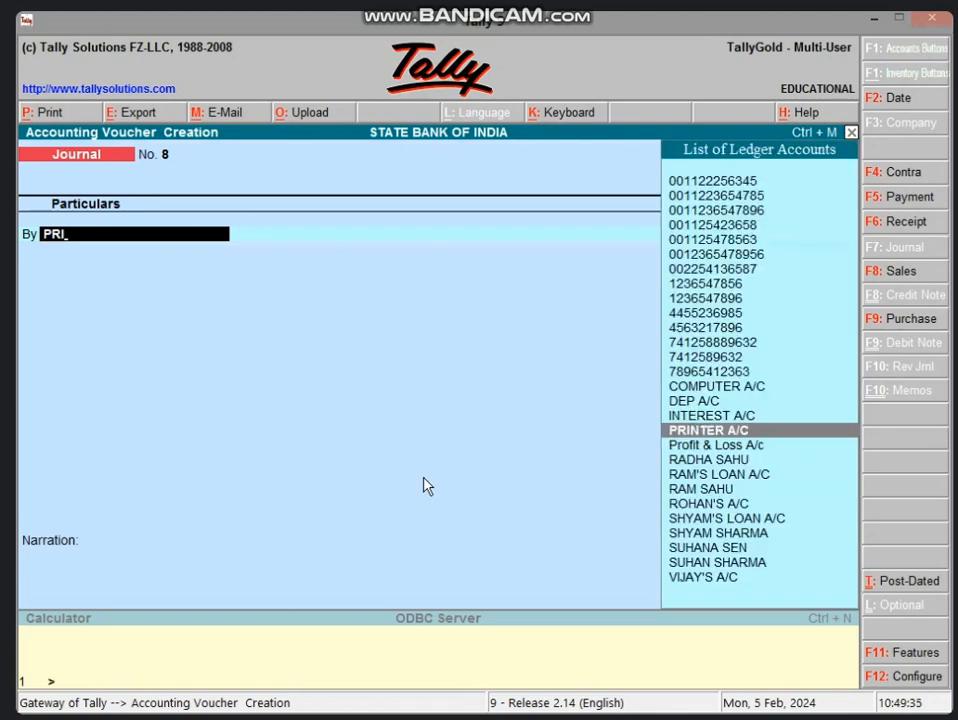
key("Return")
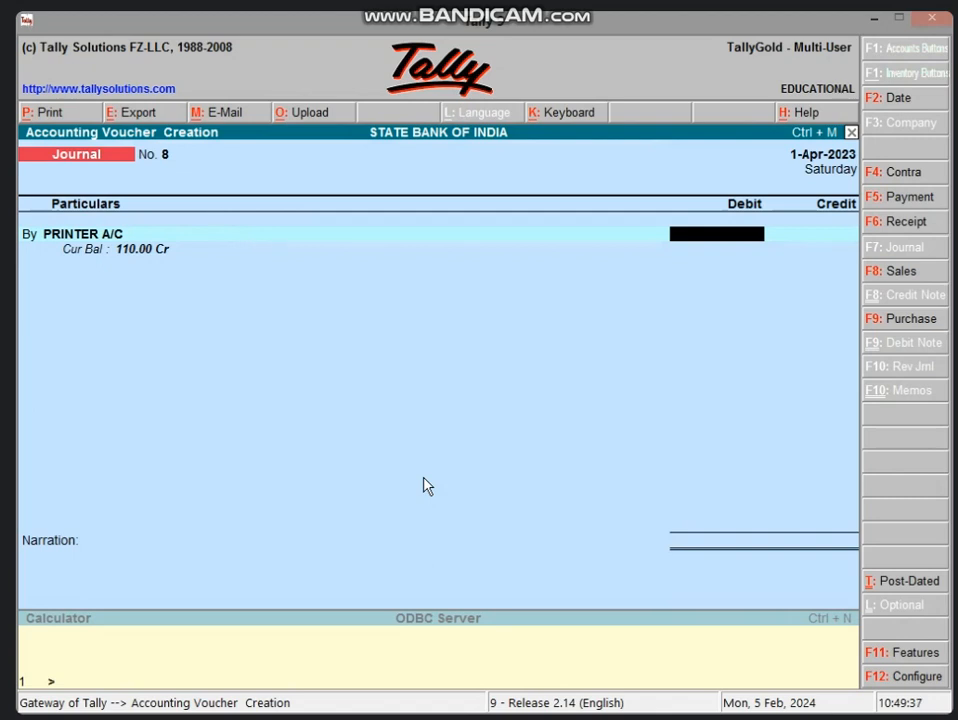
type("110")
key("Return")
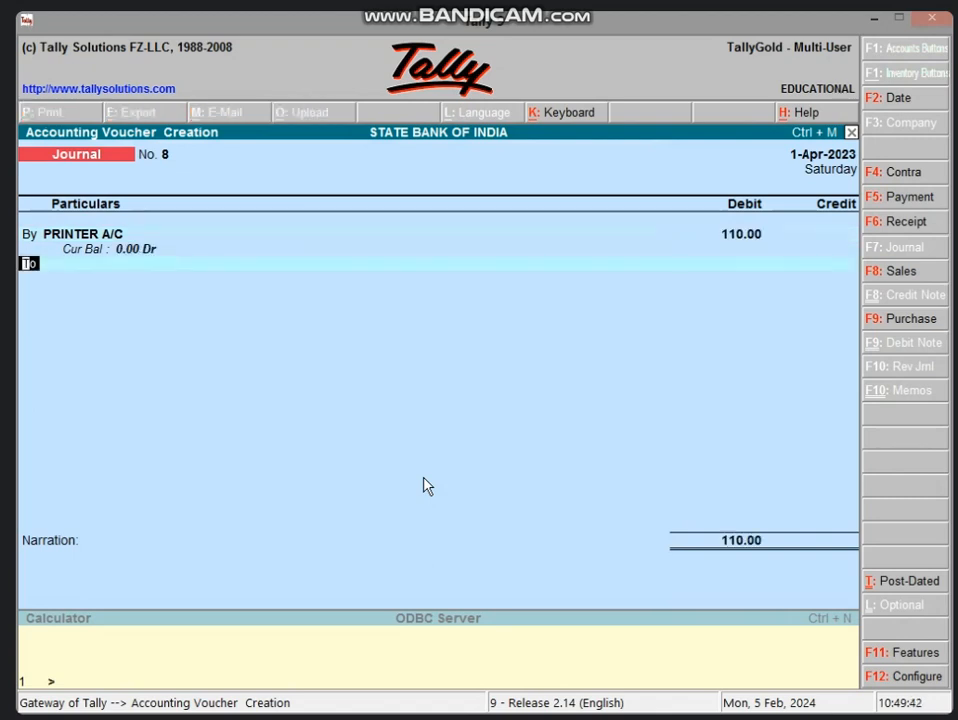
Credit Profit & Loss A/c with 110, leave the narration blank and save the journal voucher
key("Return")
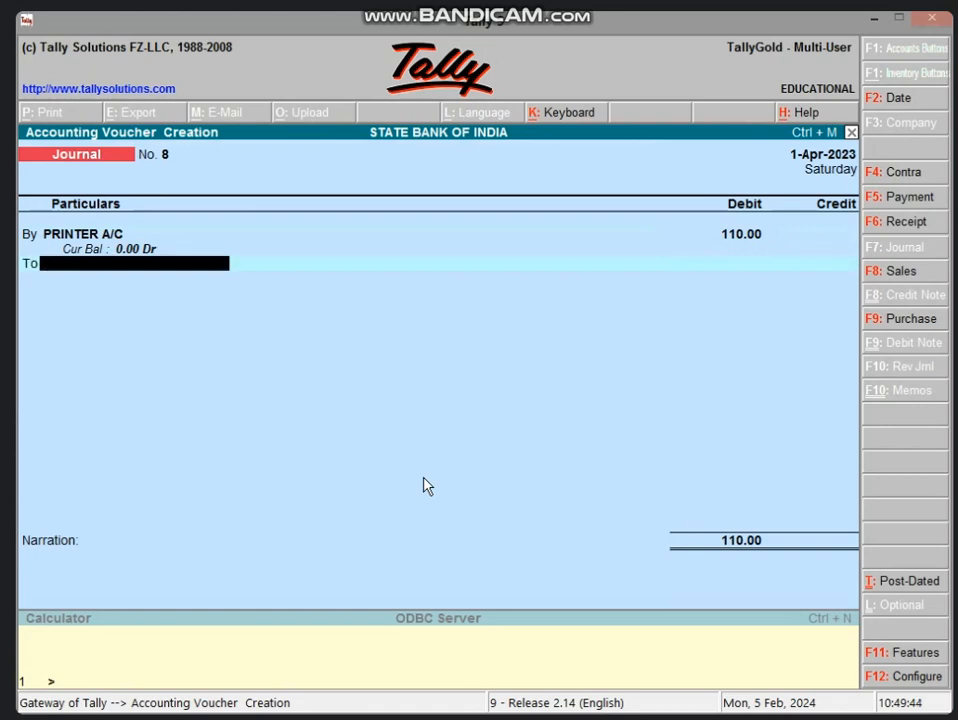
type("PR")
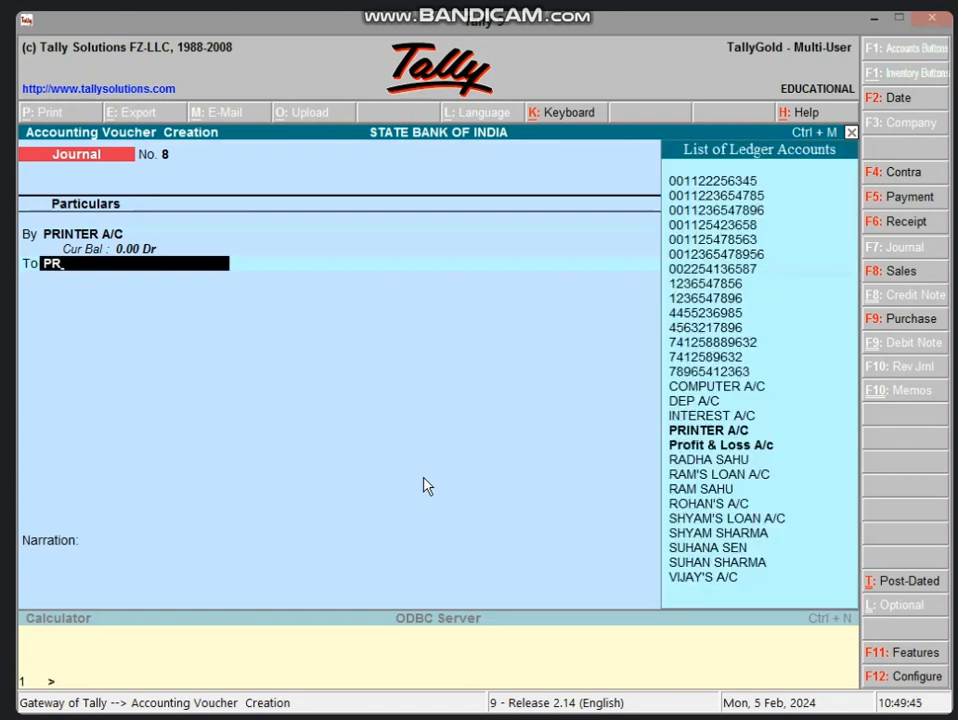
key("Down")
key("Return")
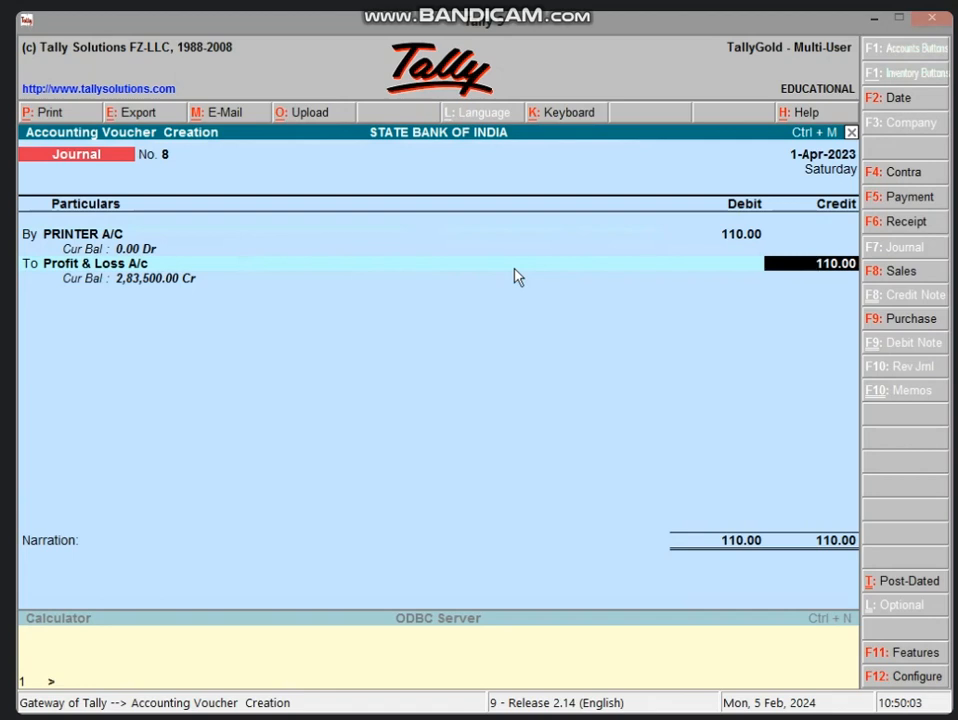
key("Return")
key("Return")
key("Return")
key("Return")
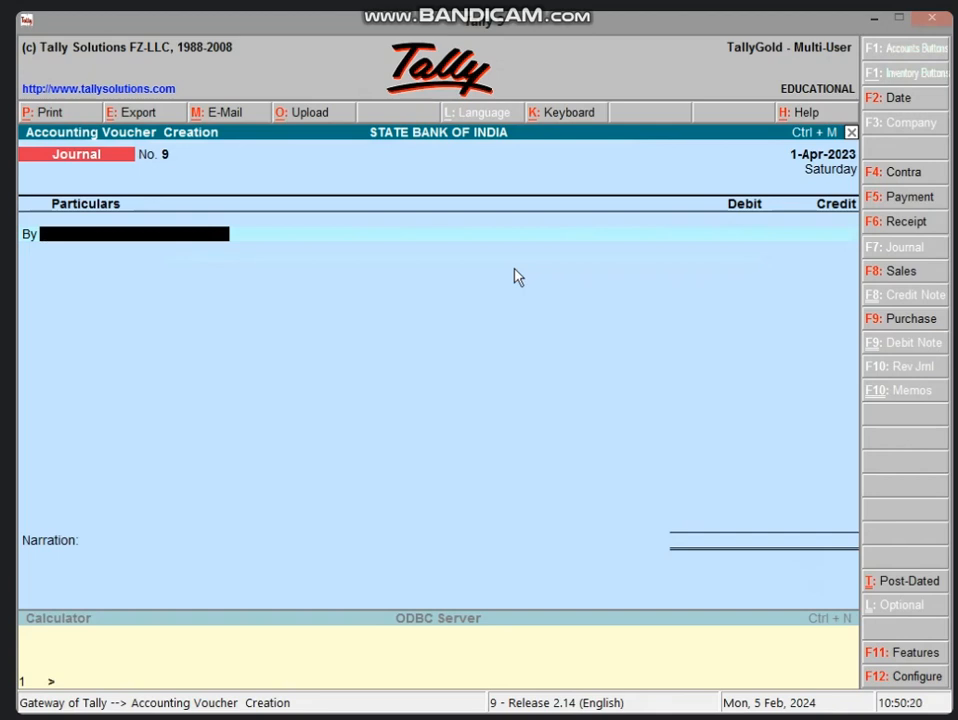
Draft a journal entry debiting Profit & Loss A/c and crediting PRINTER A/C with 390, and quit it without saving
type("PR")
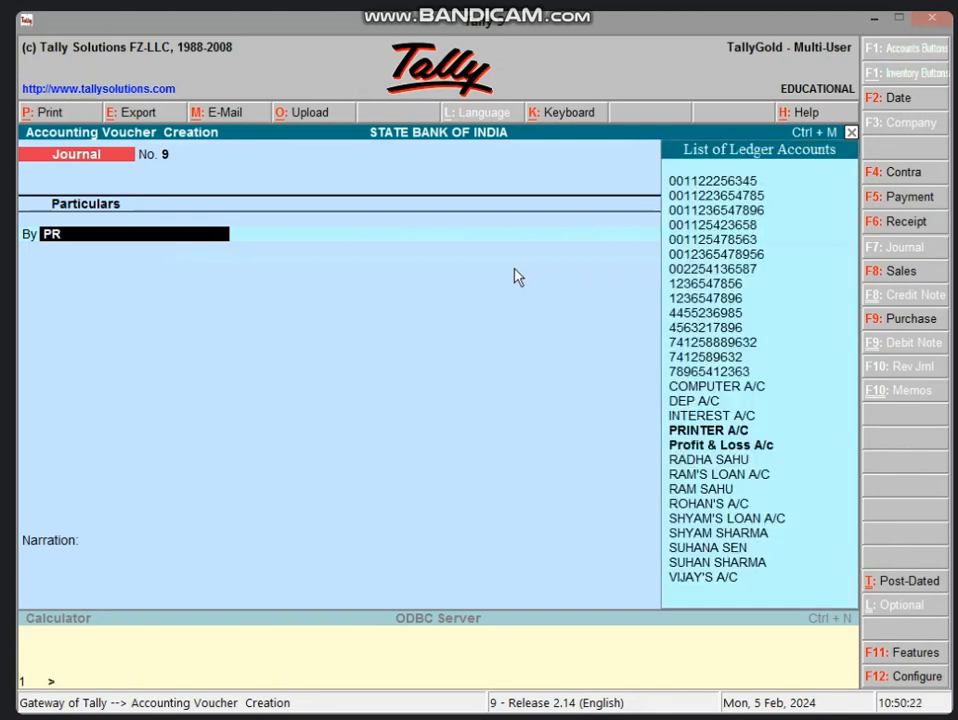
key("Down")
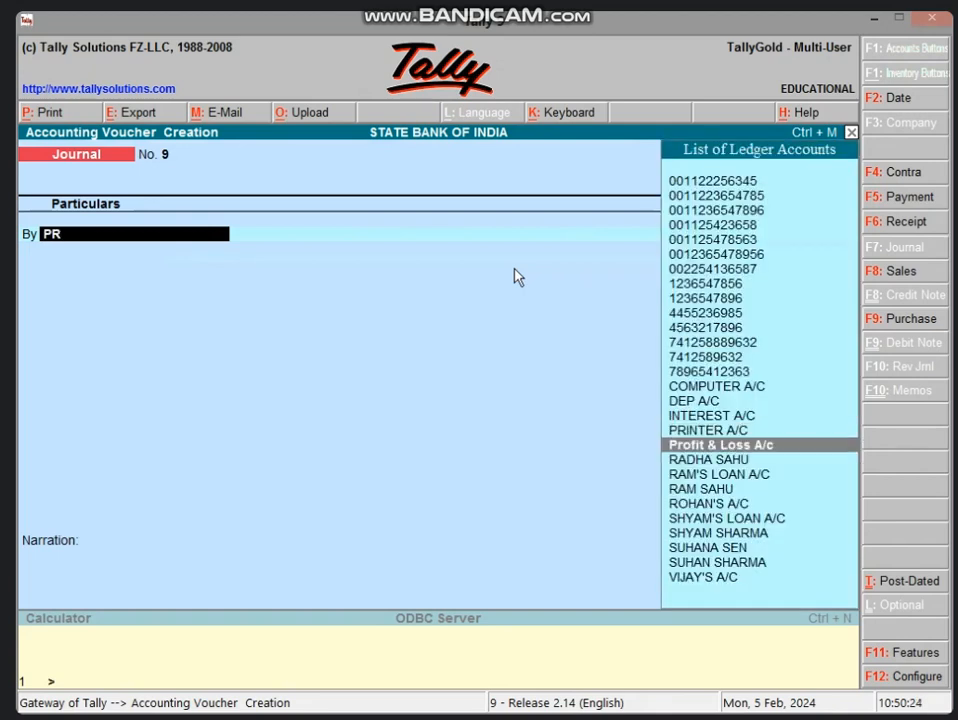
key("Return")
type("390")
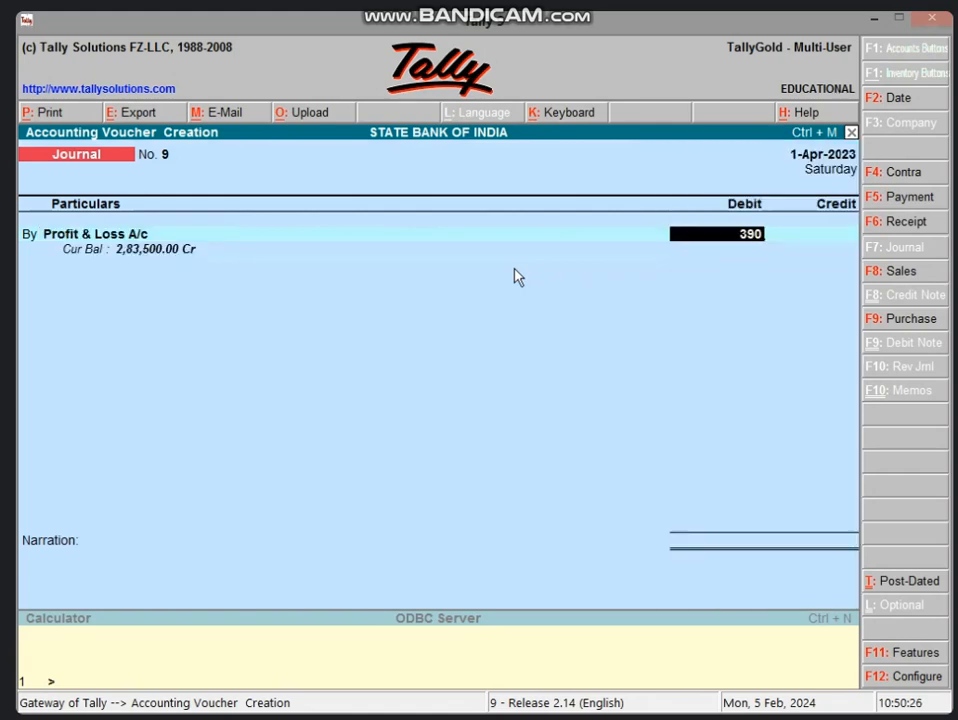
key("Return")
type("t")
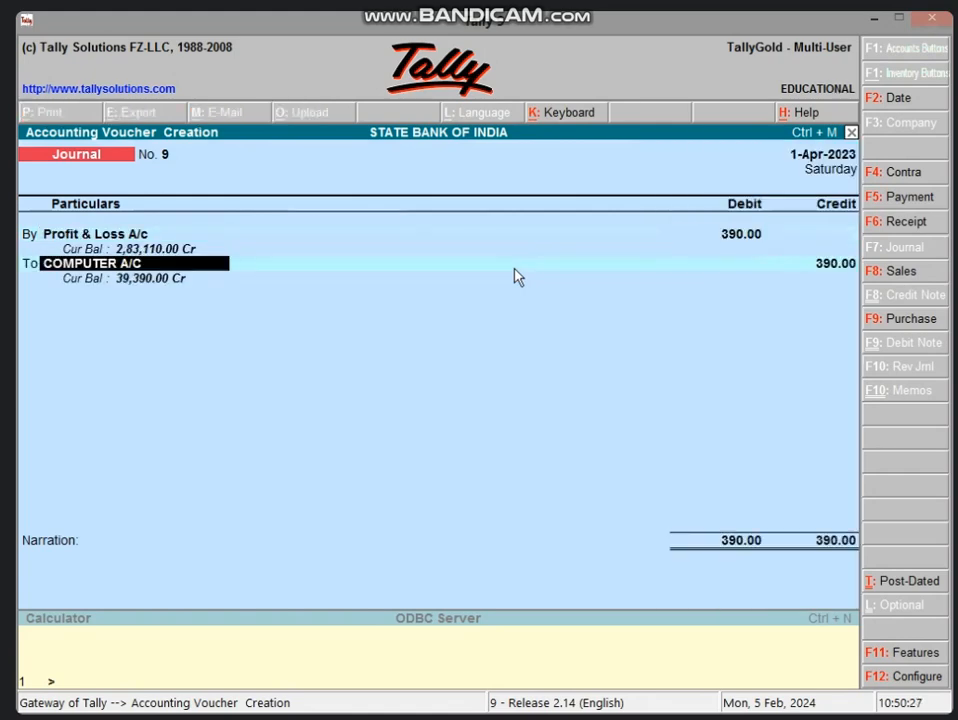
type("PR")
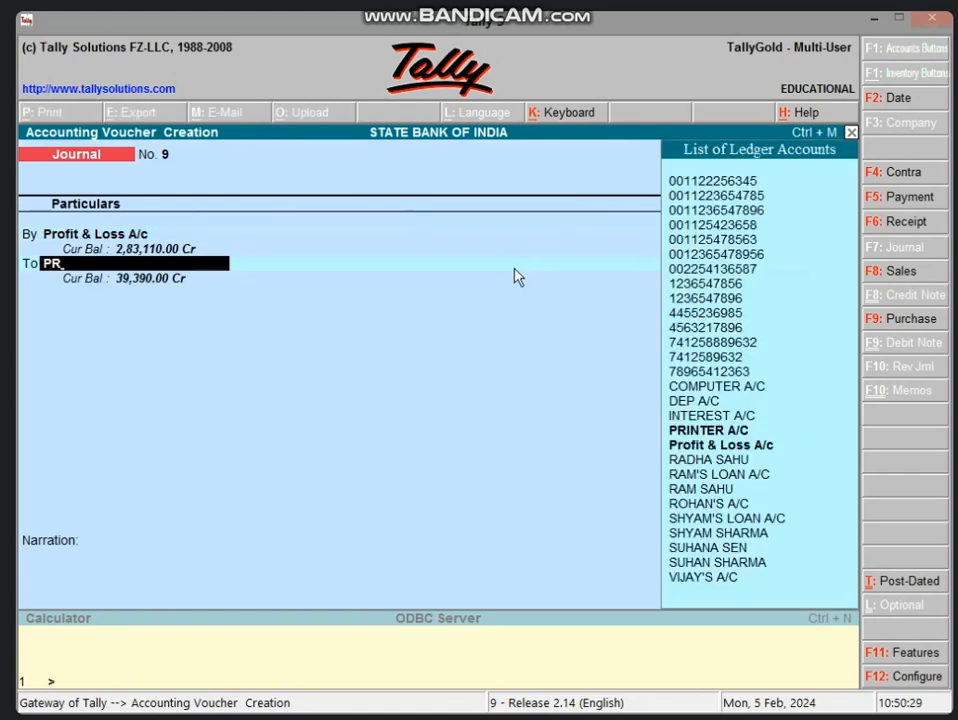
key("Return")
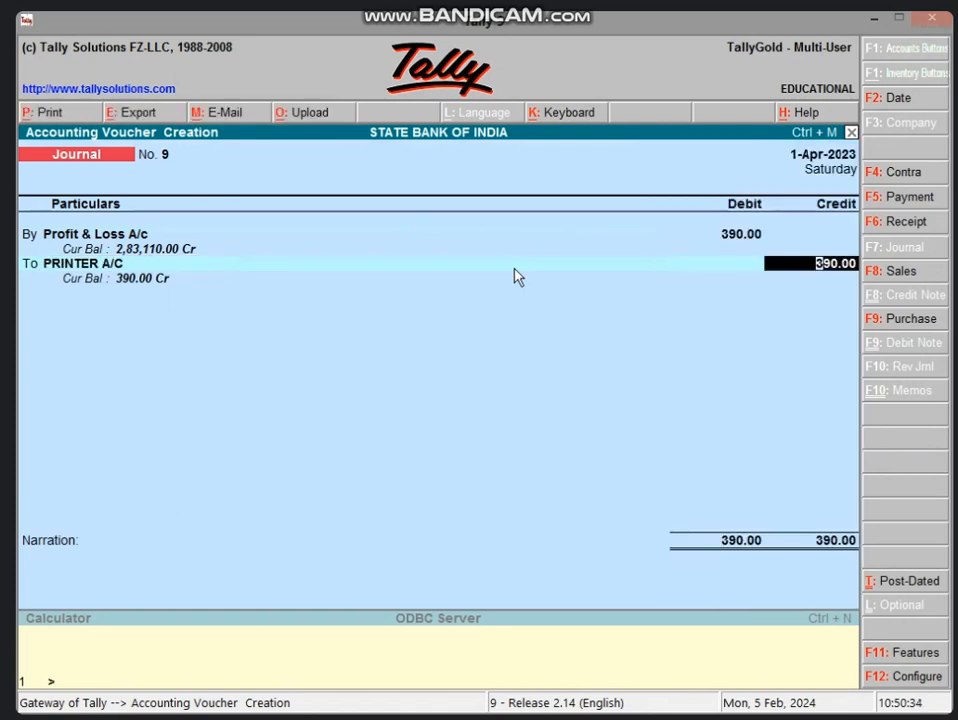
key("Escape")
key("Escape")
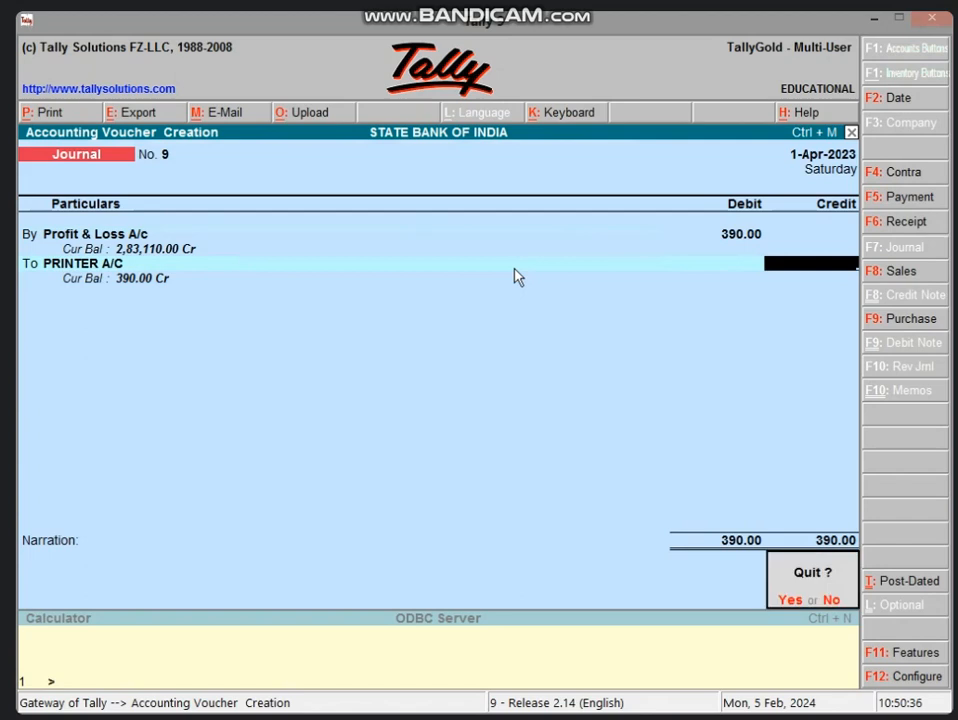
key("y")
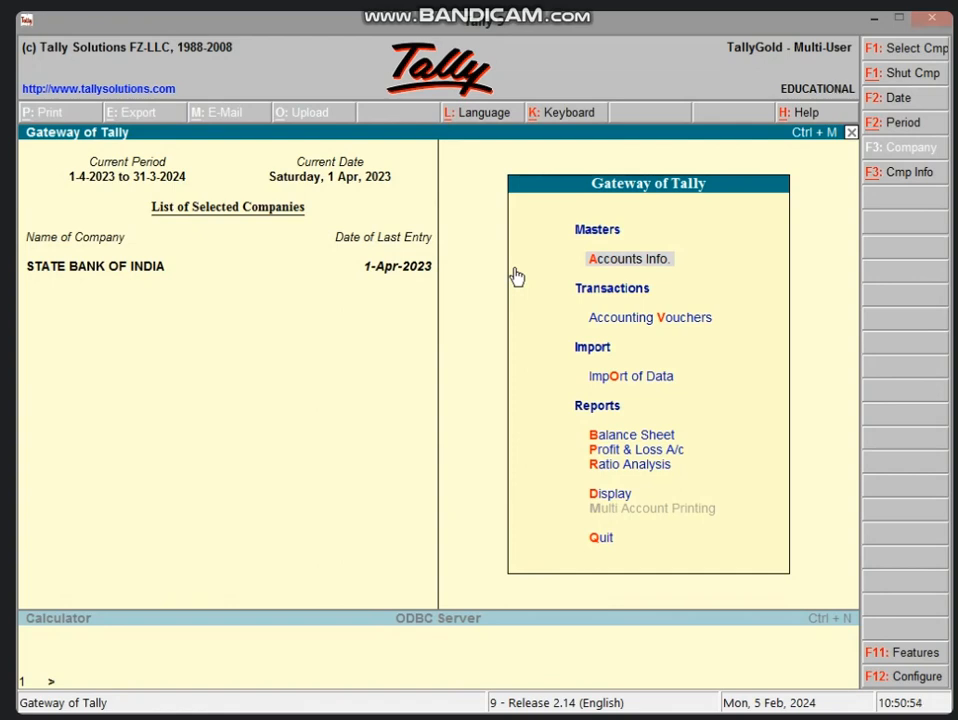
Start a new journal voucher, debit PRINTER A/C with 20,000 and go to the credit ledger entry
key("v")
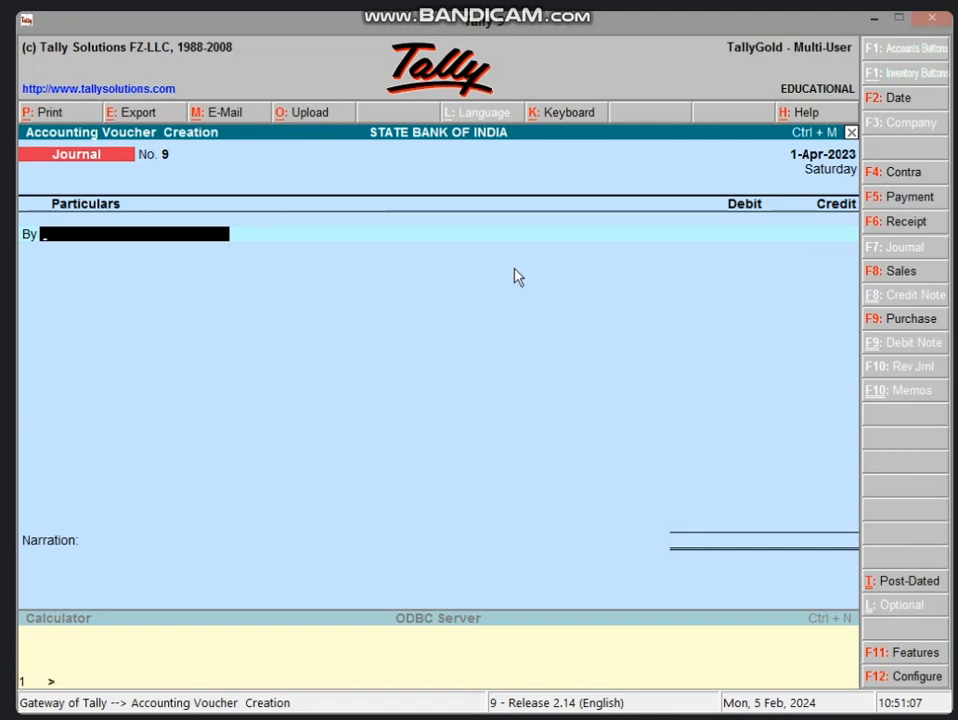
type("PR")
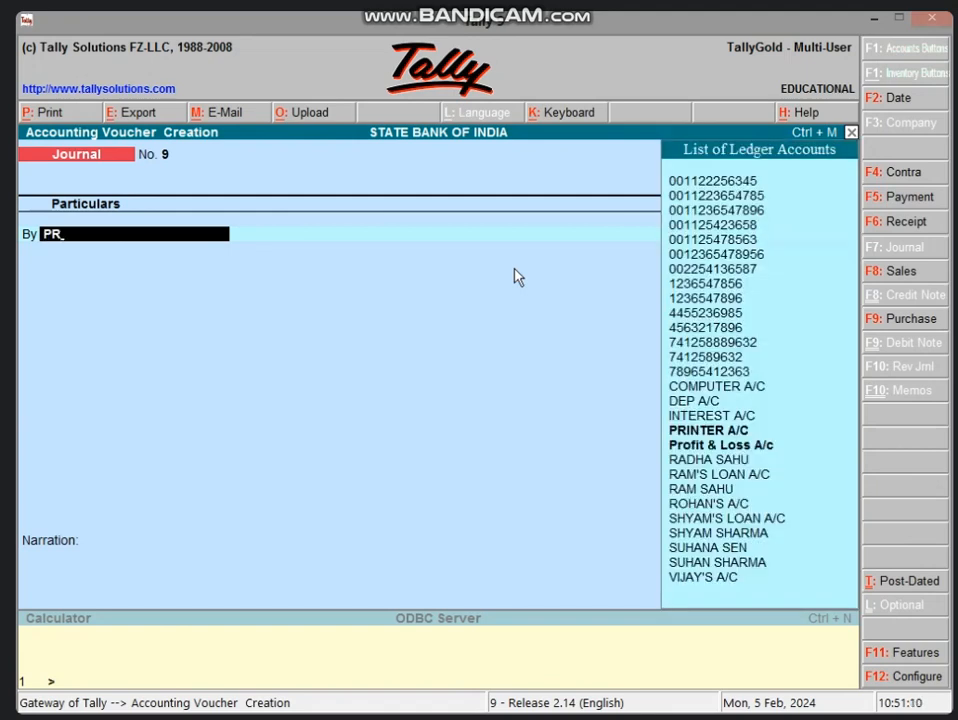
key("Return")
type("20000")
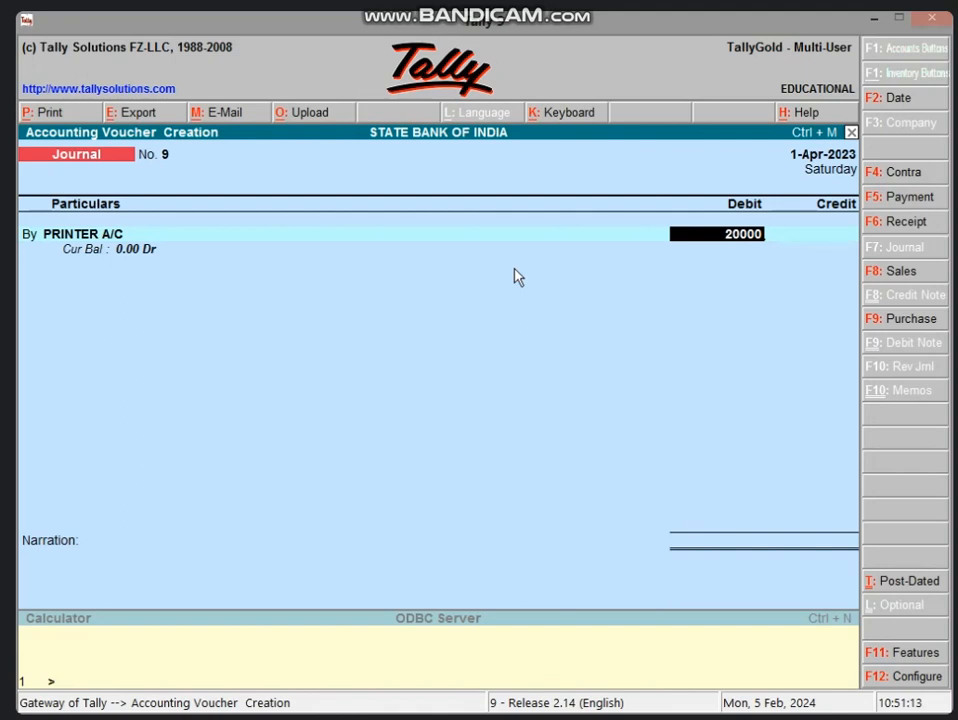
key("Return")
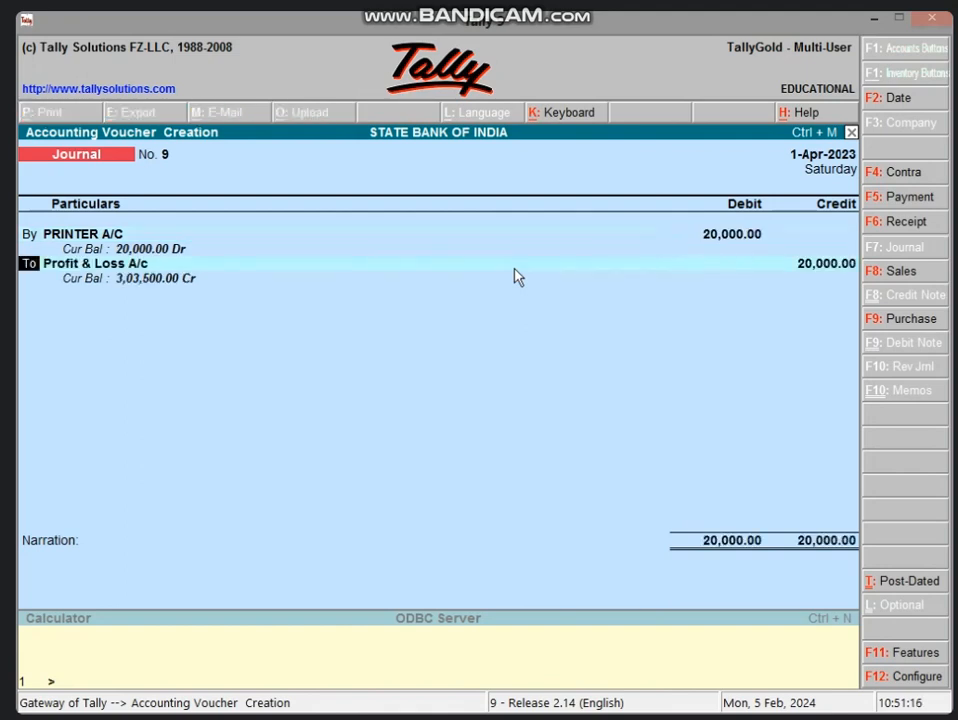
key("Return")
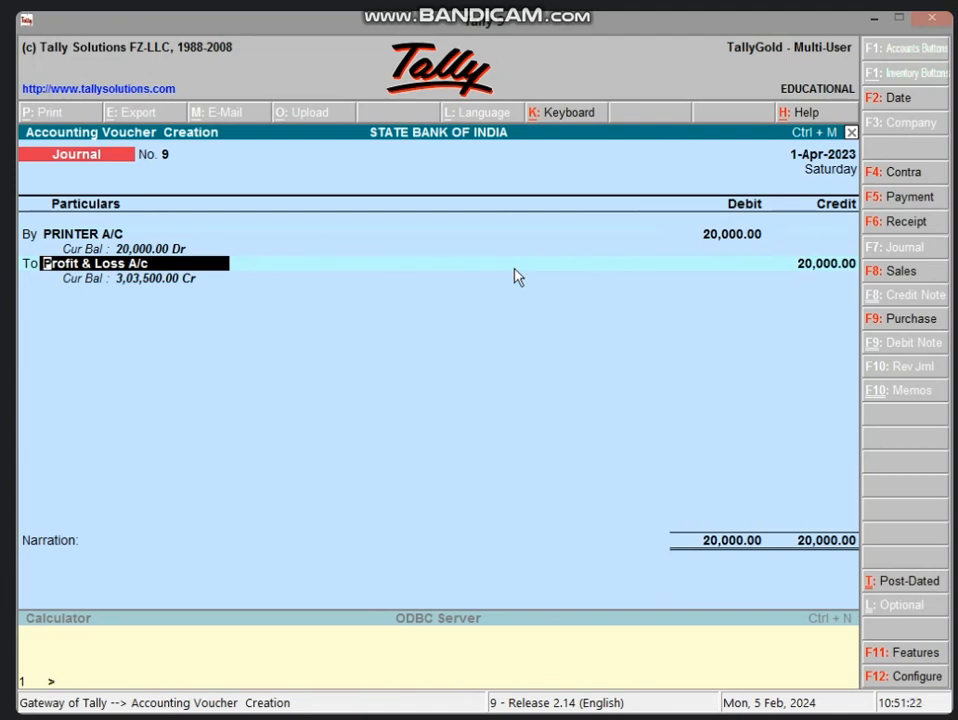
Create a new ledger from the journal's credit line, named as the supplier's A/C, and place it under Sundry Creditors
key("alt+c")
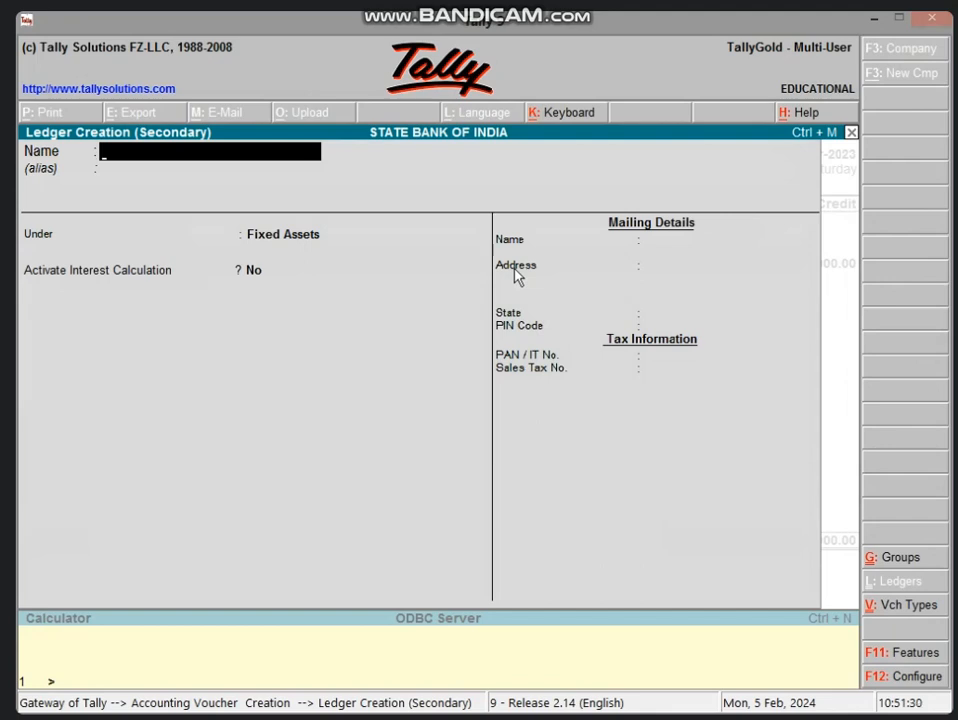
type("RAM'S A/C")
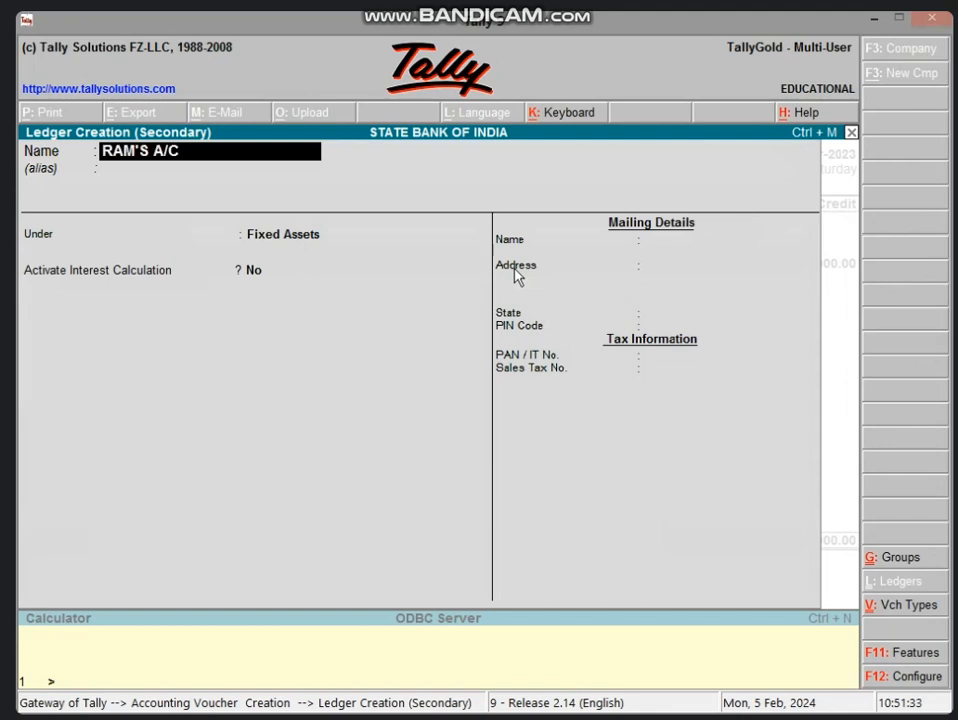
key("Return")
key("Return")
type("S")
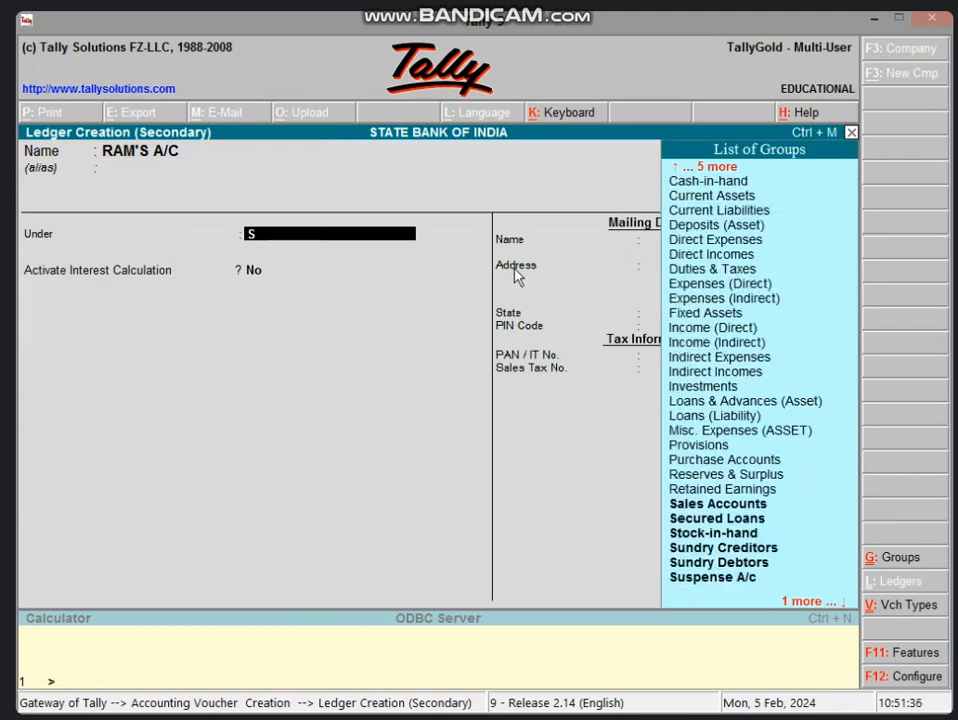
type("UND")
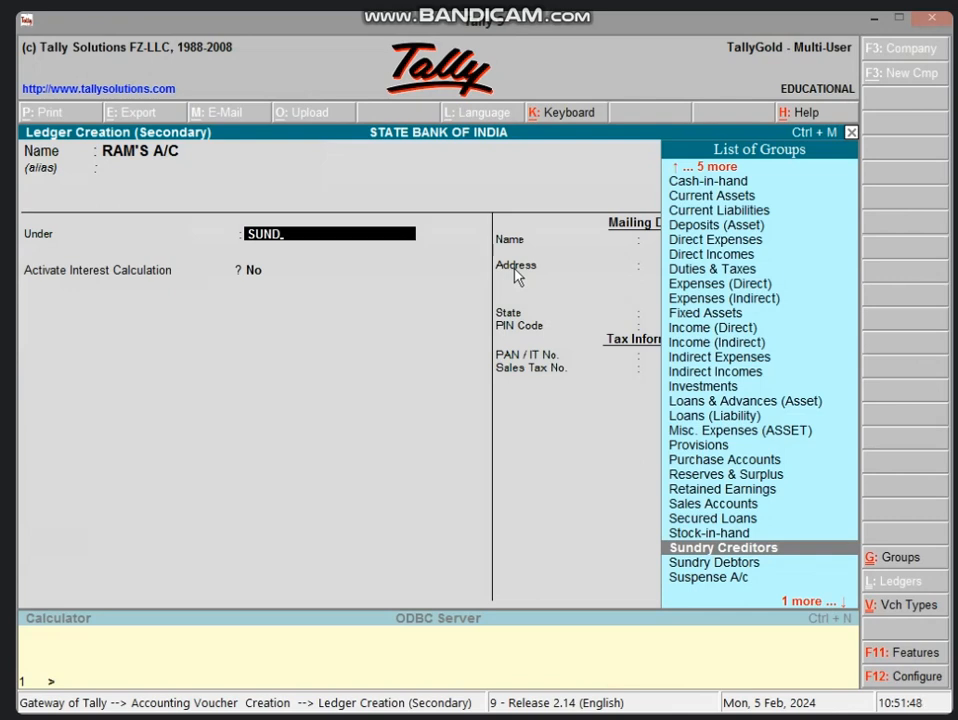
key("Return")
Keep bill-by-bill balances on, set the default credit period to 25 days, leave the remaining details at their defaults and save the ledger
key("Return")
type("25")
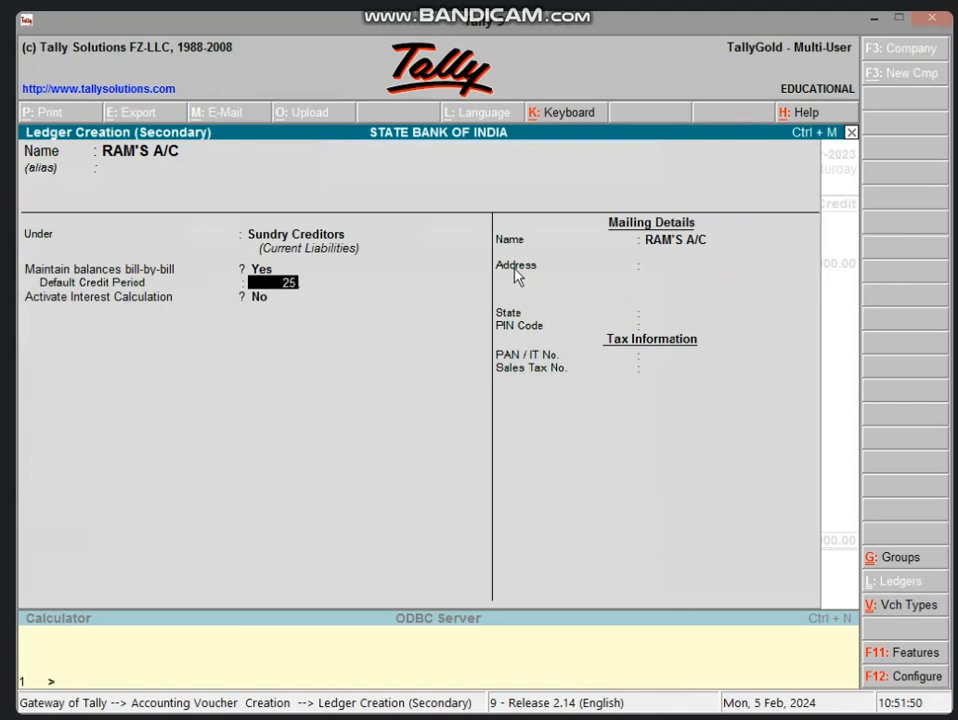
key("Return")
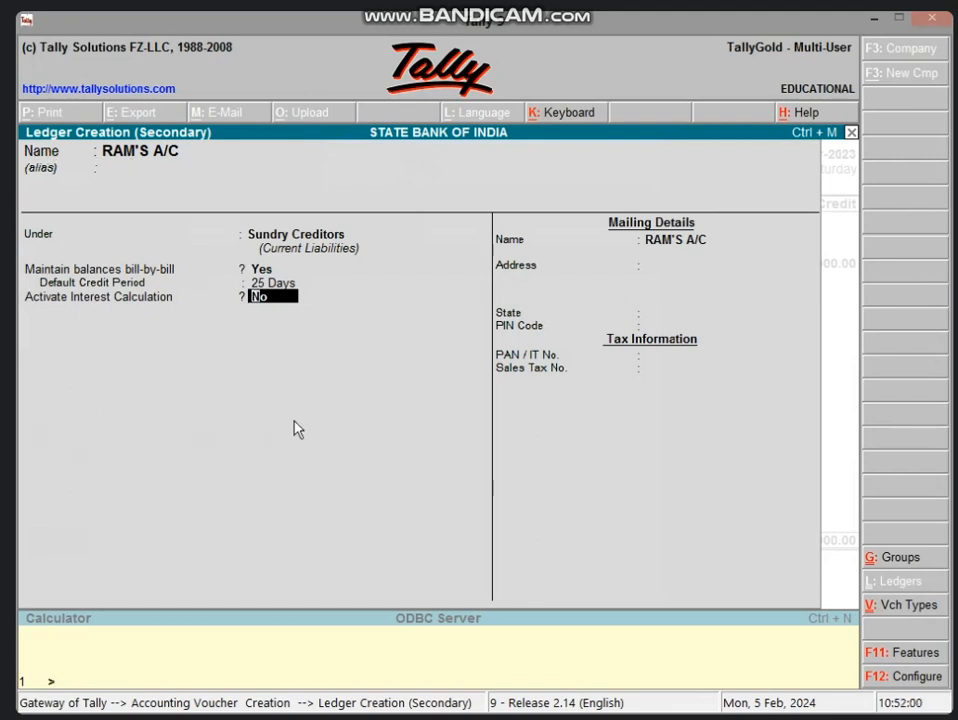
key("Return")
key("Return")
key("Return")
key("Return")
key("Return")
key("Return")
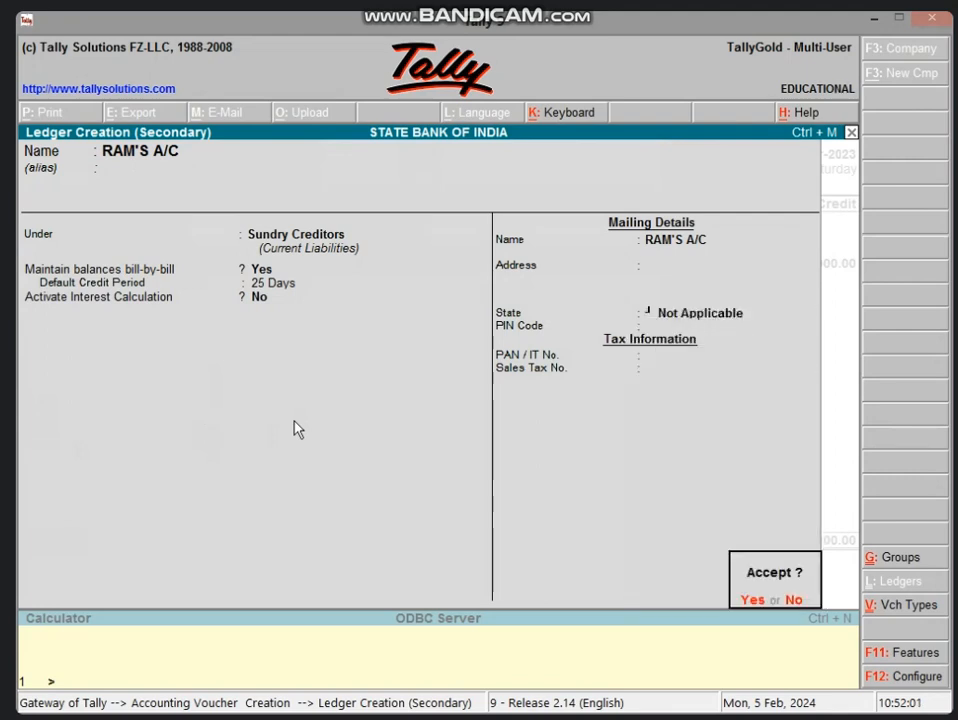
key("Return")
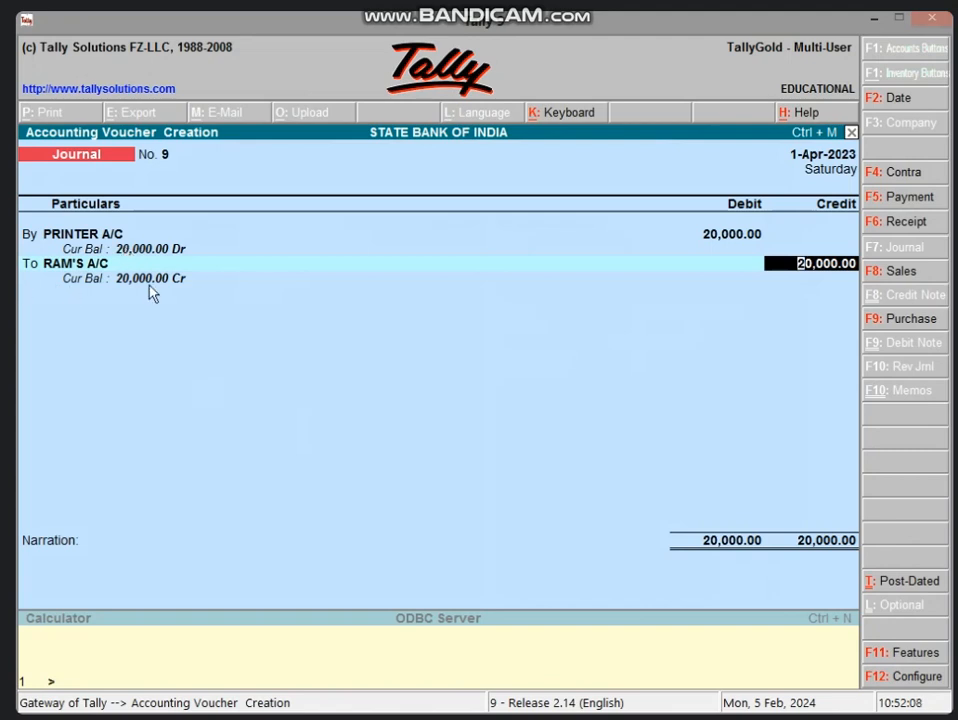
Credit the supplier's account with 20,000 as New Ref 9 at 25 days, and save the journal voucher with a blank narration
key("Return")
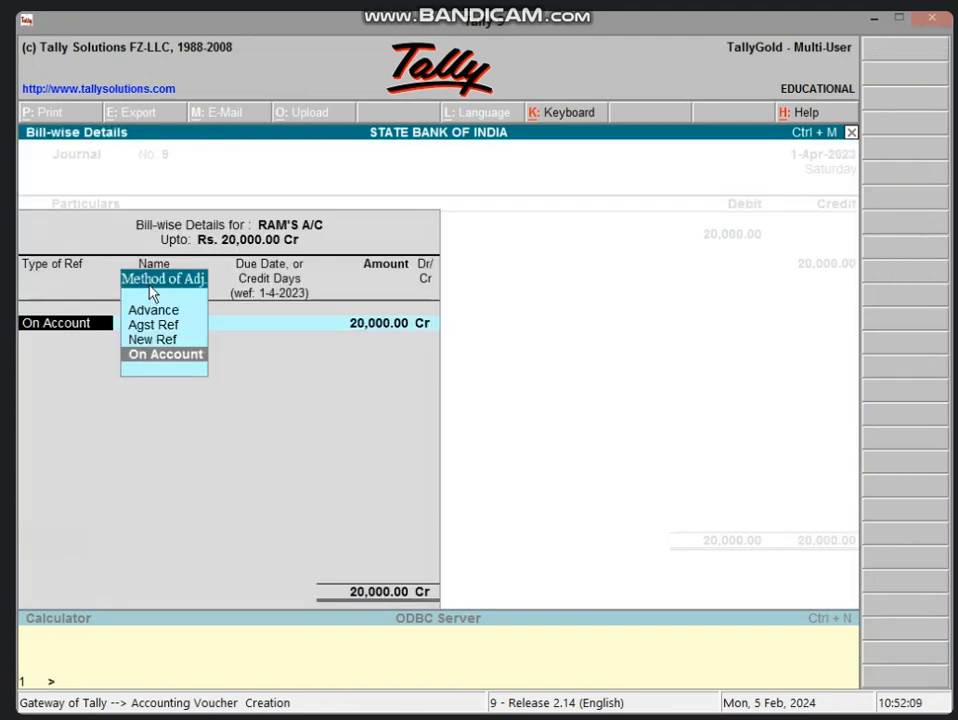
key("Up")
key("Return")
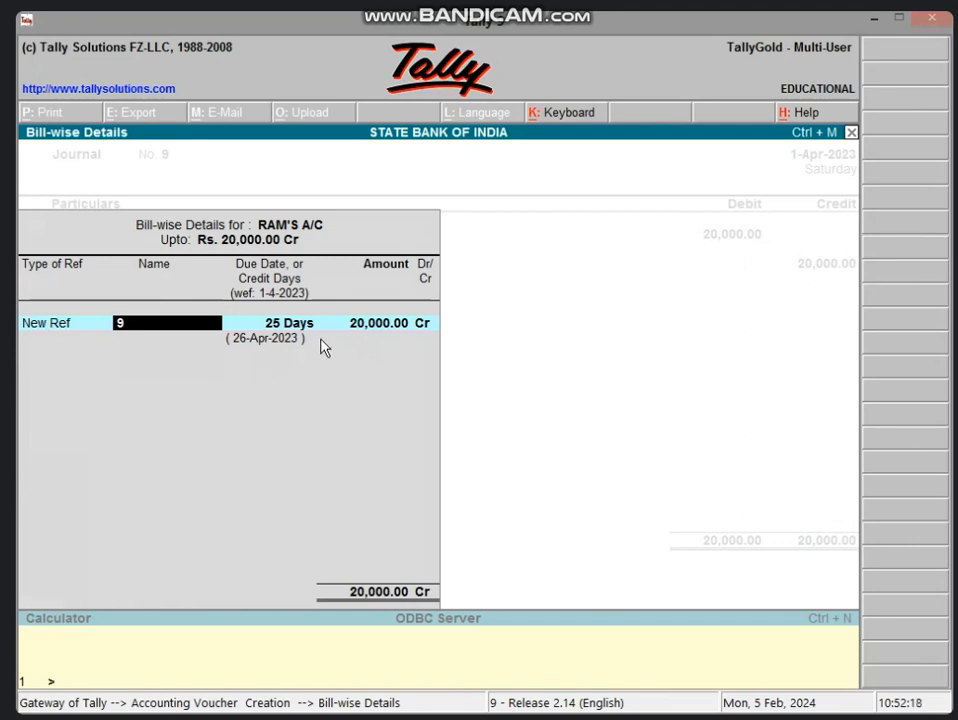
key("Return")
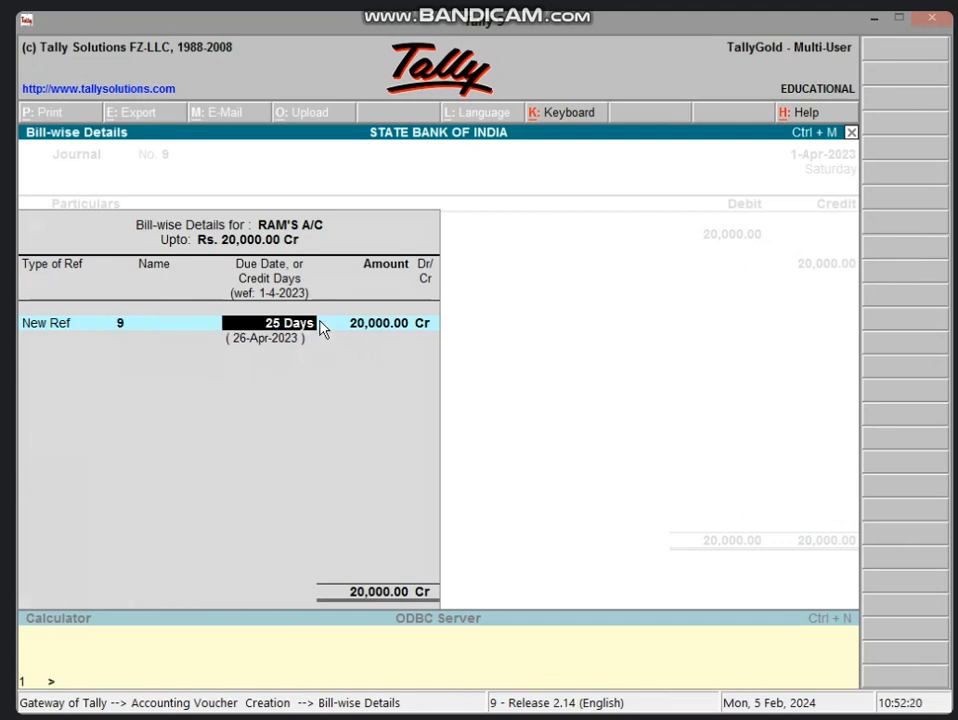
key("Return")
key("Return")
key("Return")
key("Return")
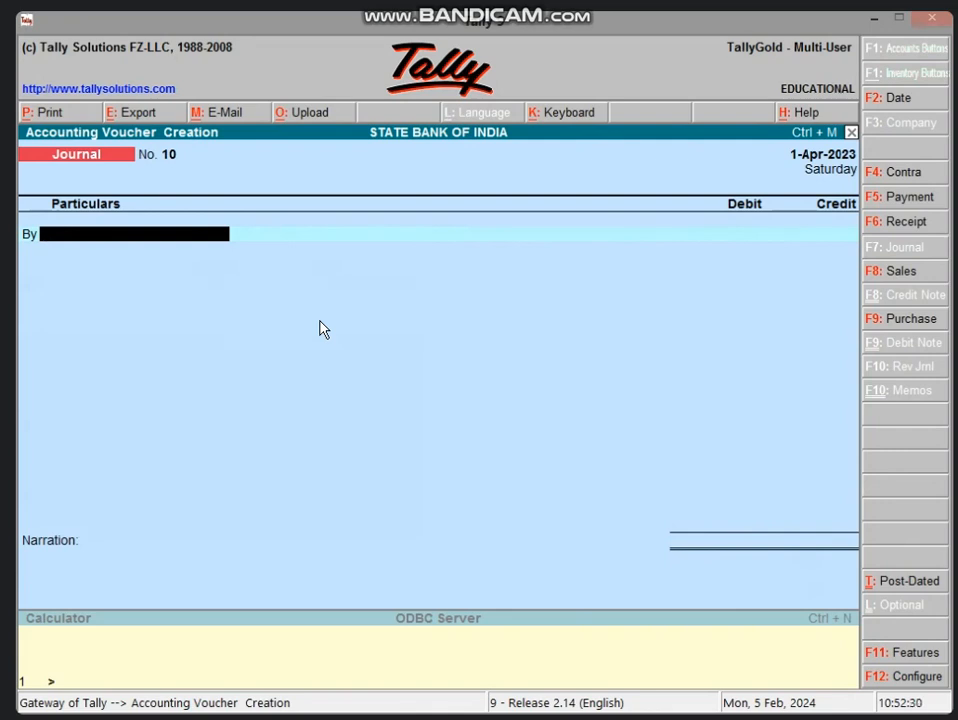
Start a payment voucher and debit the supplier's account with 20,000
key("F5")
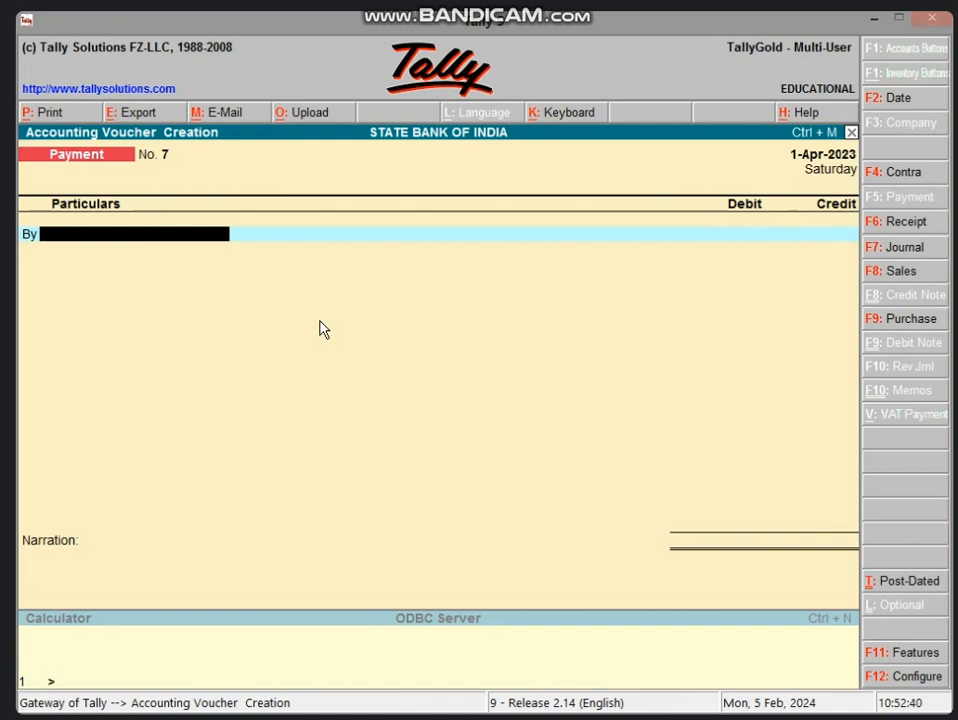
type("RA")
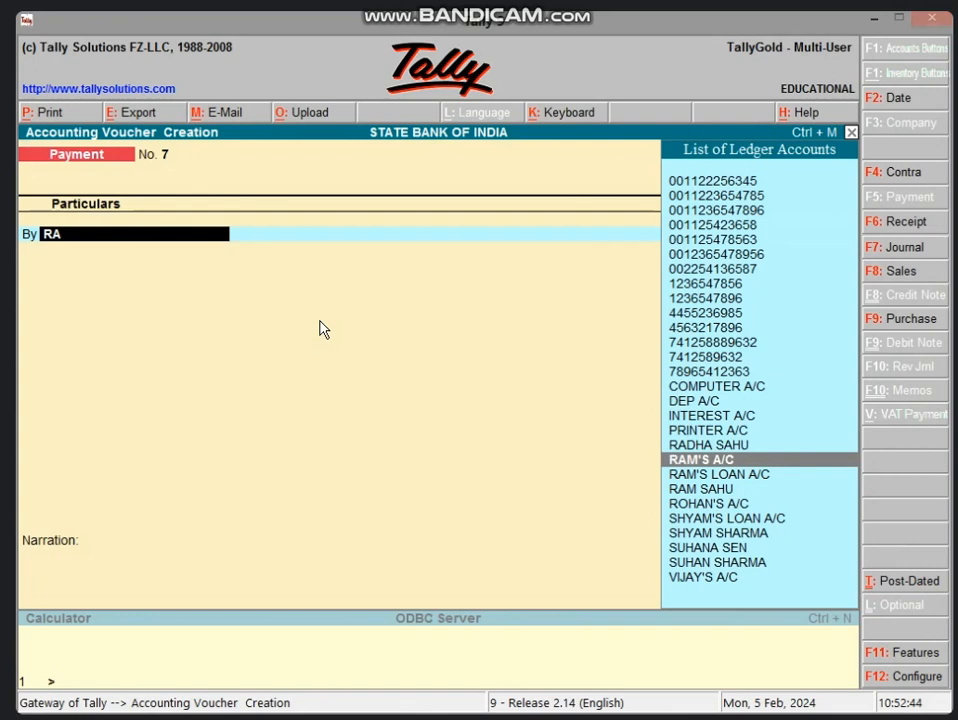
key("Return")
type("2")
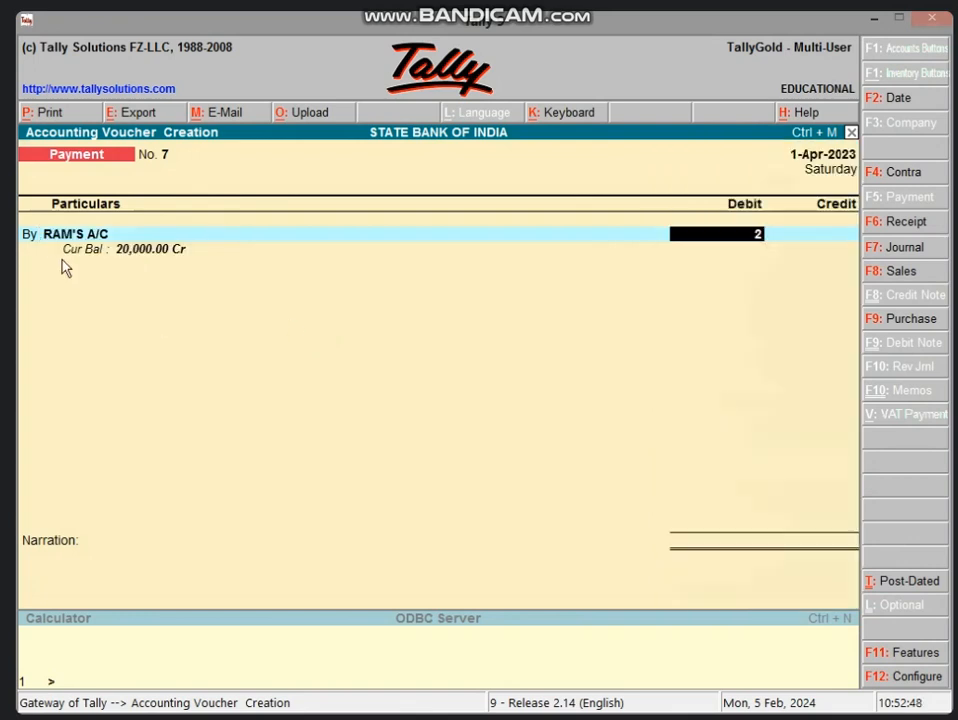
type("0,00")
type("0000")
key("Return")
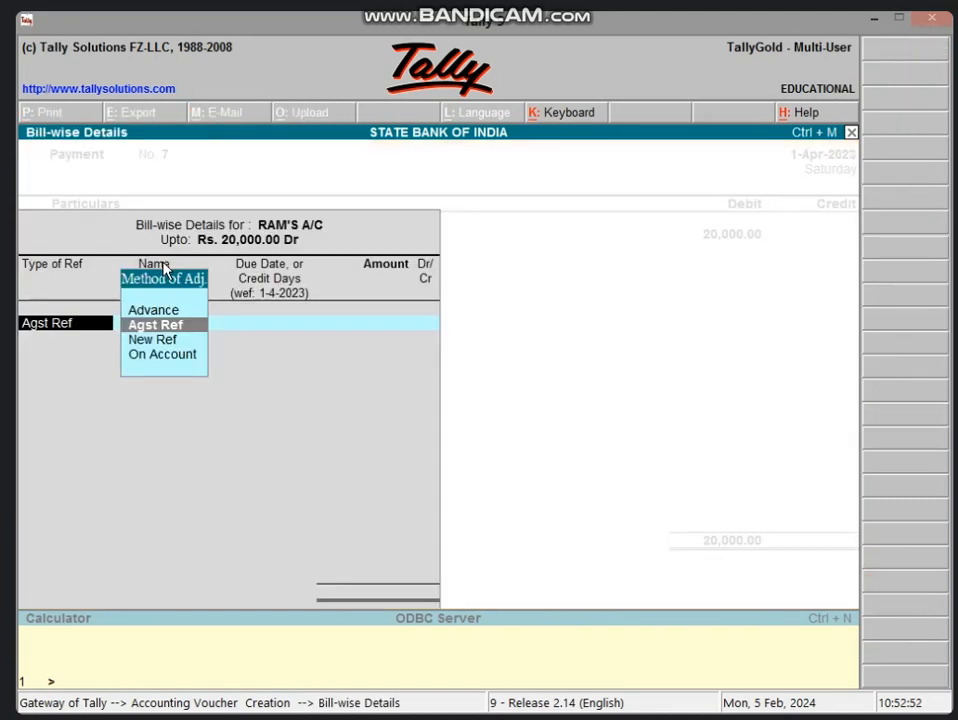
Allocate the 20,000 debit as New Ref 7 with 25 credit days in the bill-wise details
key("Down")
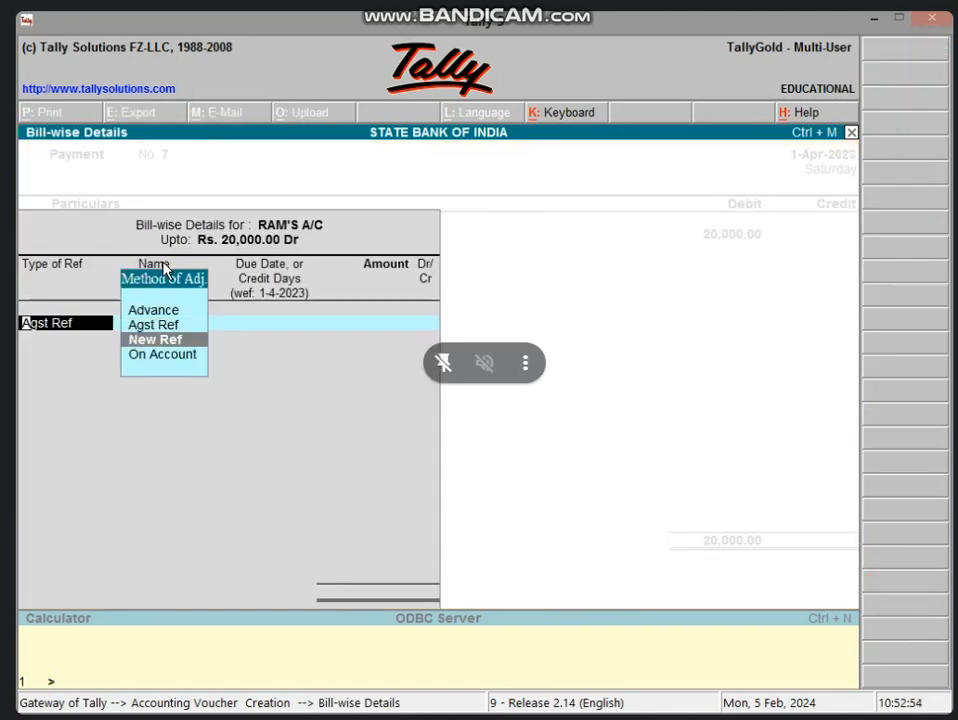
key("Return")
key("Return")
key("Return")
key("Return")
key("Return")
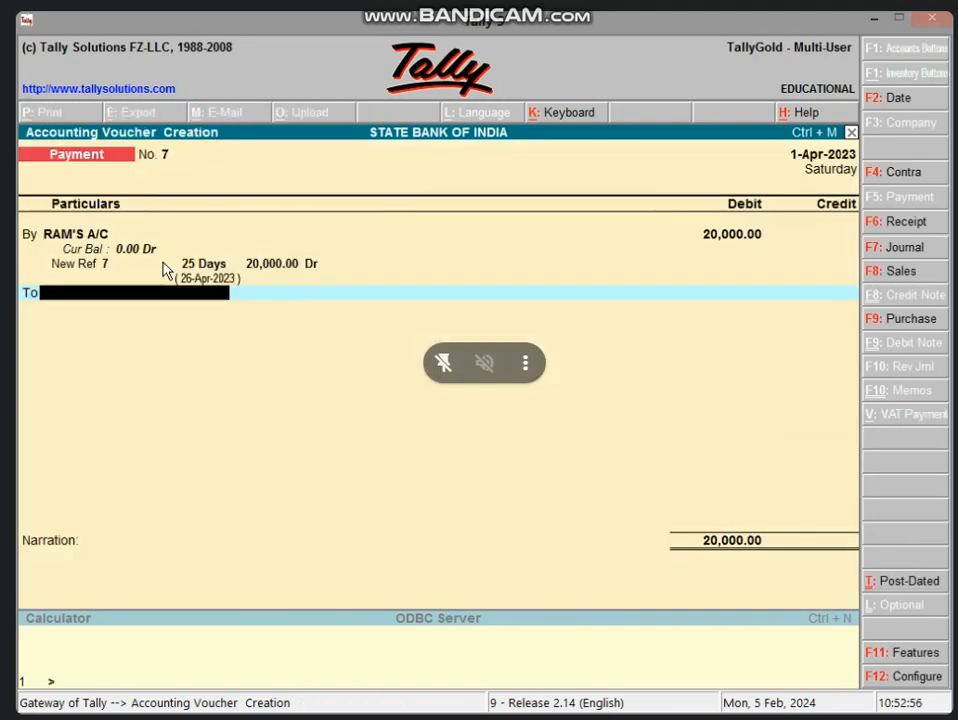
Credit Cash with 20,000, save the payment voucher with a blank narration and return to the Gateway of Tally
type("C")
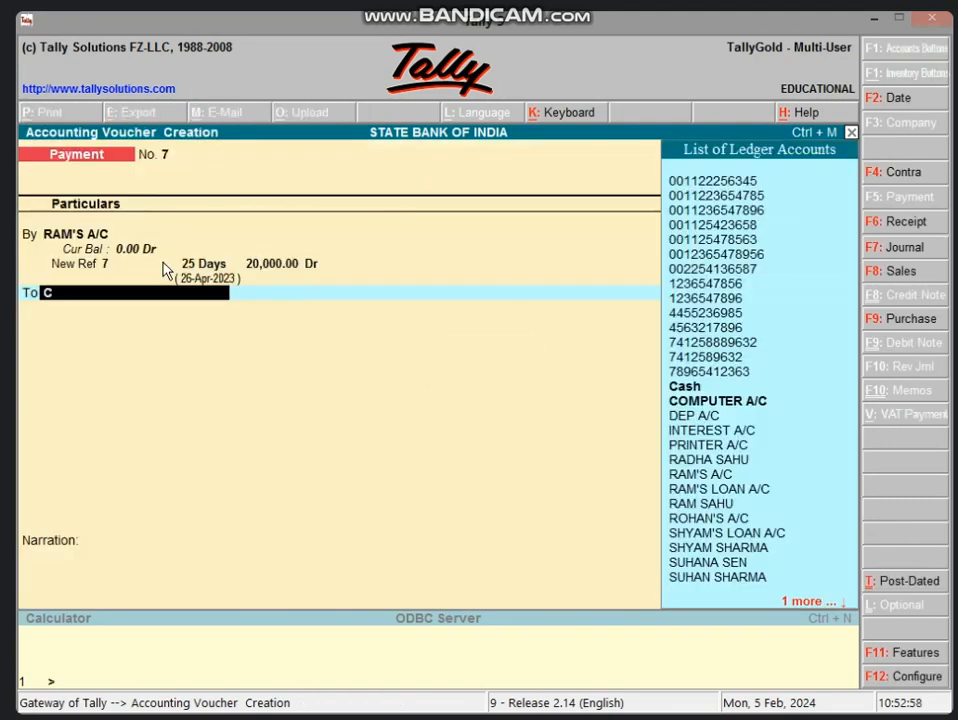
type("ASH")
key("Return")
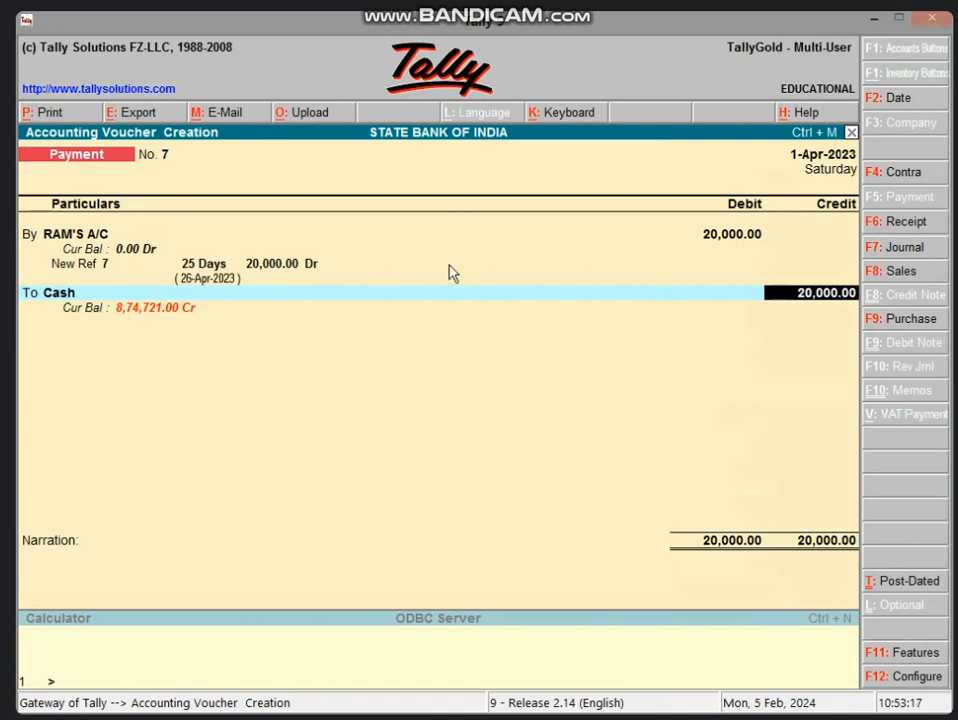
key("Return")
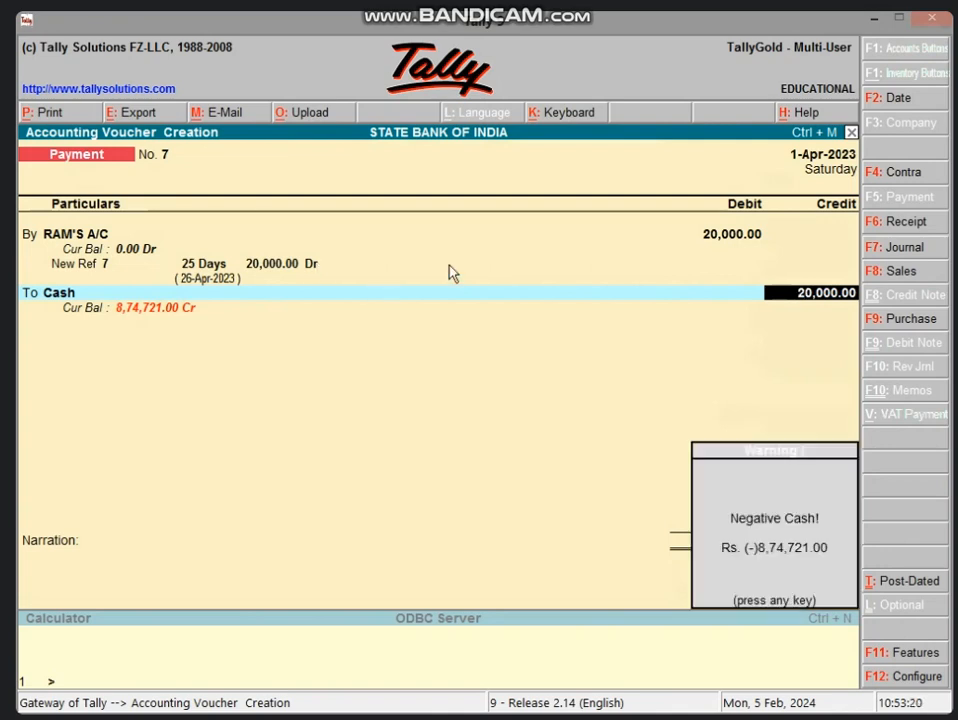
key("Return")
key("Return")
key("y")
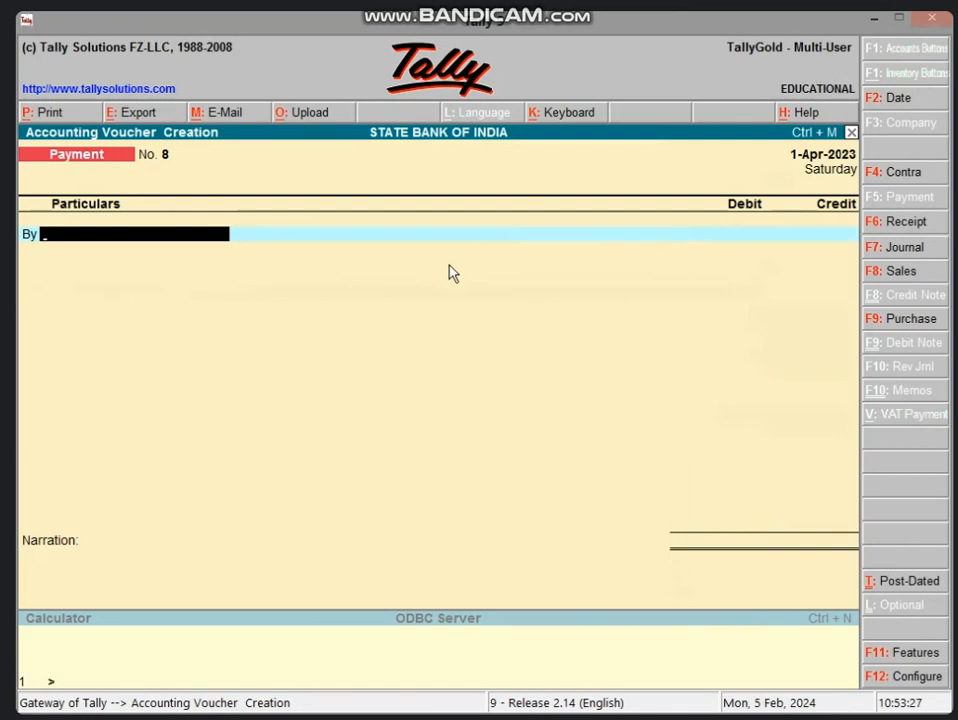
key("Escape")
key("Return")
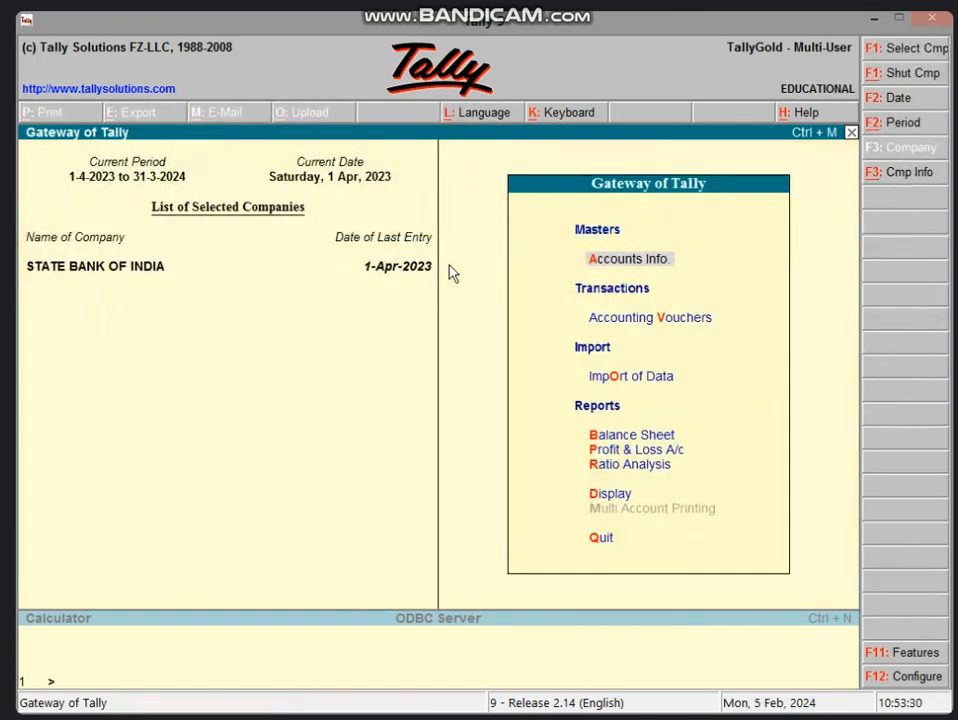